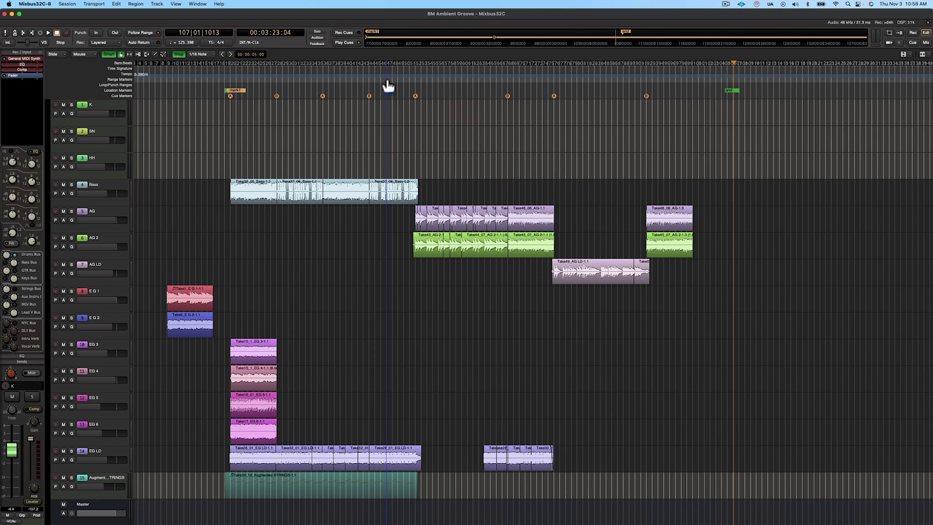
Locate the playhead just before the fourth cue marker and play the session from there
click(363, 94)
key(space)
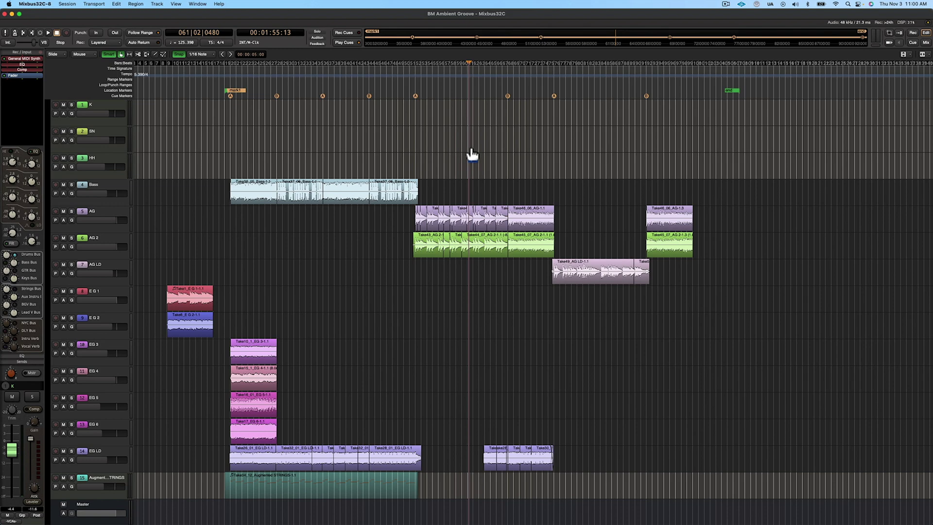
Scroll vertically through the track list down to the Master and back to track K
scroll(473, 154, down, 7)
scroll(473, 155, up, 6)
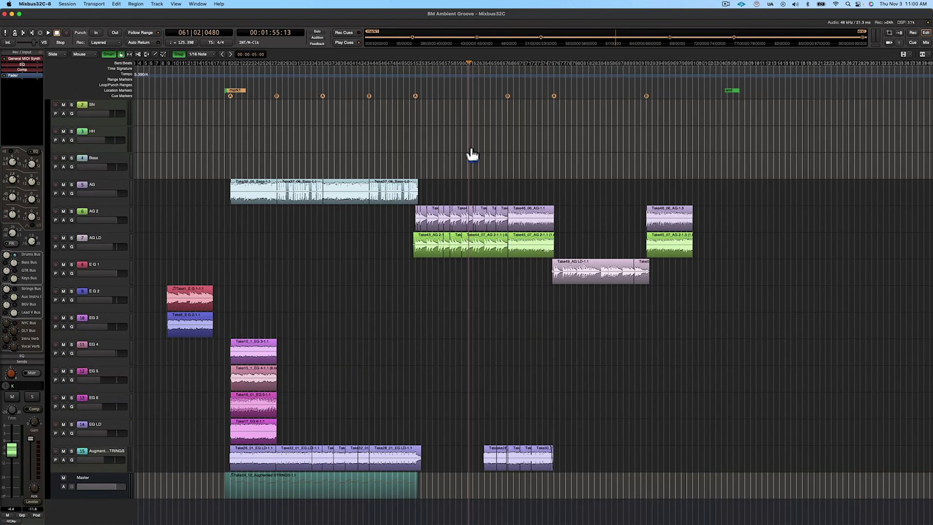
scroll(473, 154, down, 10)
scroll(473, 154, up, 10)
scroll(472, 155, down, 10)
scroll(472, 154, up, 10)
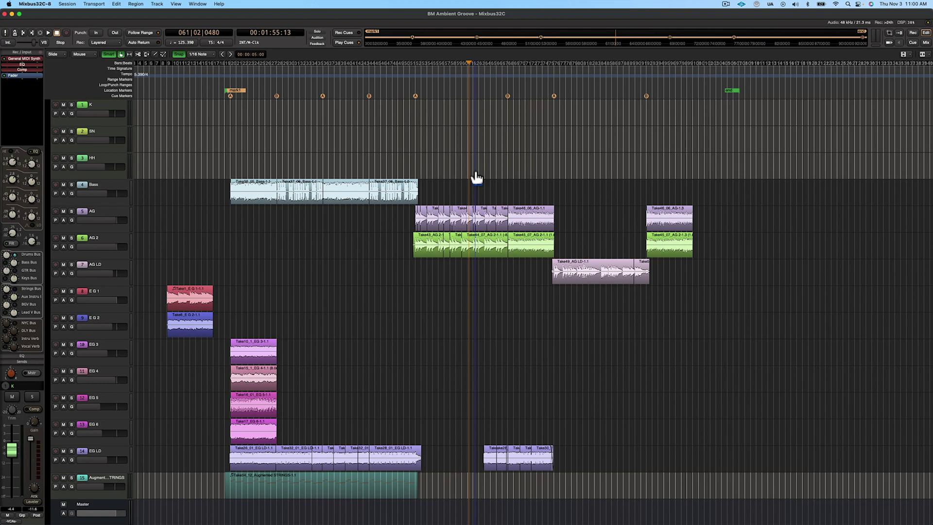
Zoom the timeline in and out around the playhead at bar 61
scroll(477, 178, up, 5)
scroll(477, 177, down, 5)
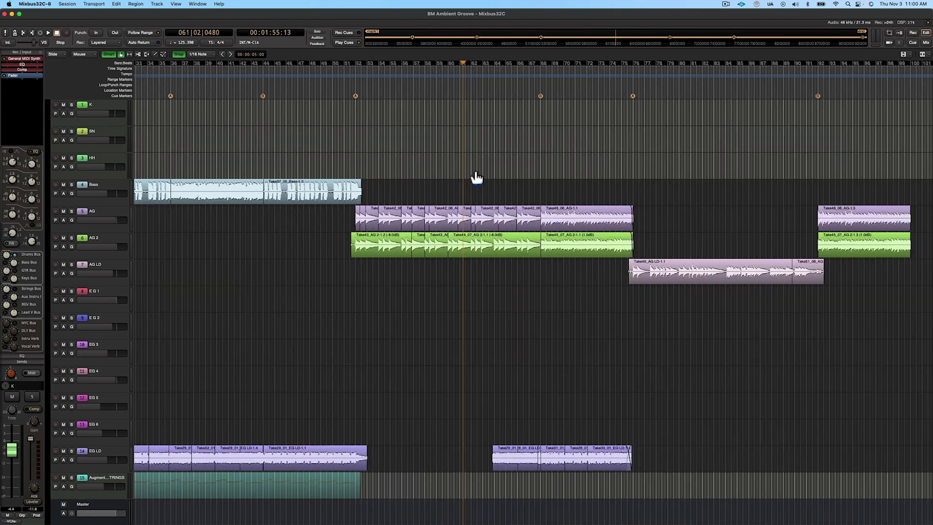
scroll(477, 177, up, 6)
scroll(477, 178, down, 6)
scroll(476, 178, up, 2)
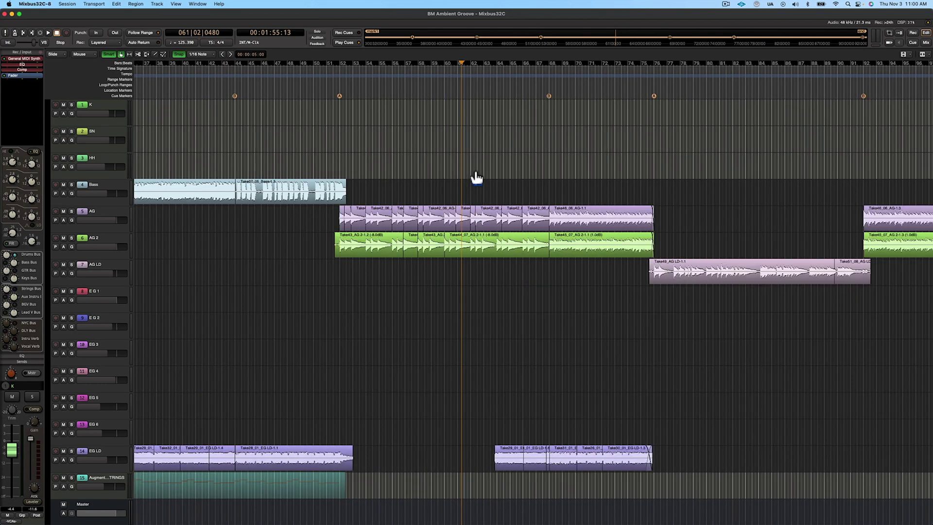
scroll(476, 177, down, 3)
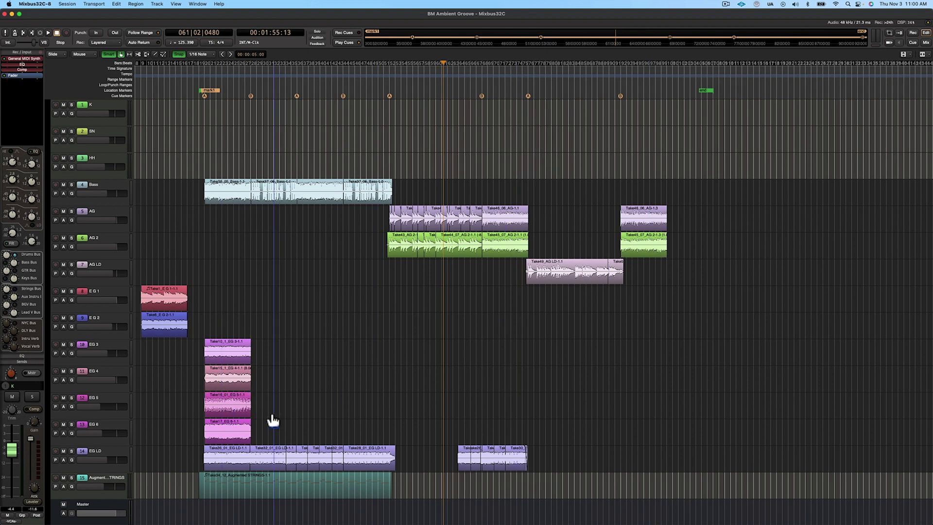
Zoom the timeline in on the stacked EG 3 to EG 6 regions and back out
scroll(232, 419, up, 6)
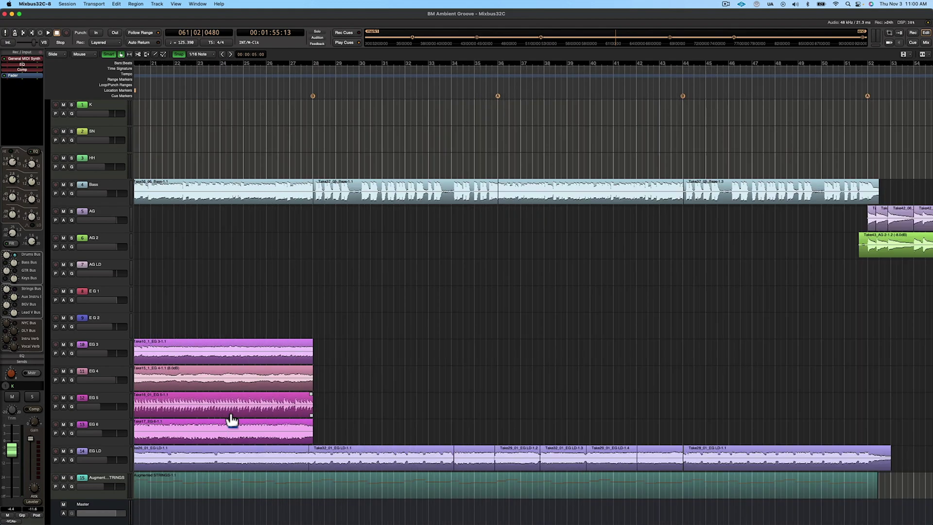
scroll(232, 419, down, 2)
scroll(232, 419, up, 5)
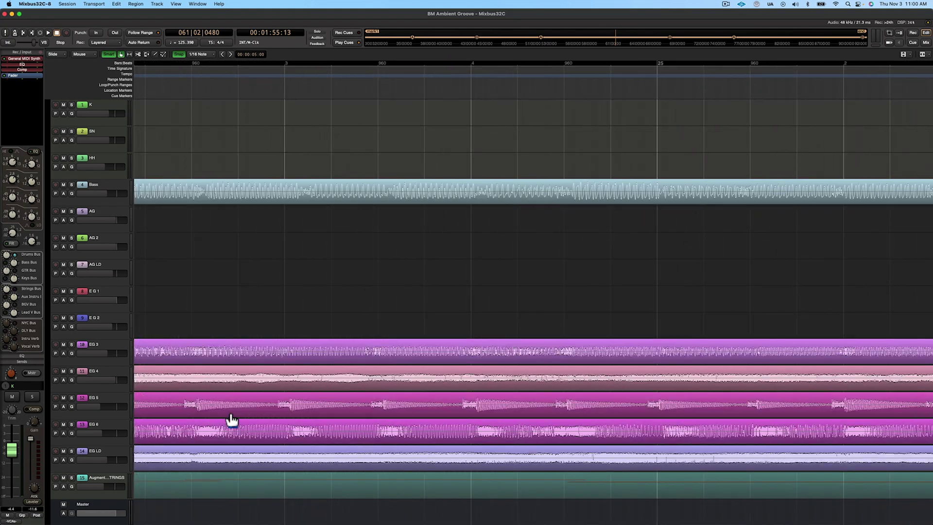
scroll(232, 419, down, 6)
scroll(232, 419, up, 2)
scroll(233, 419, up, 4)
scroll(233, 419, down, 6)
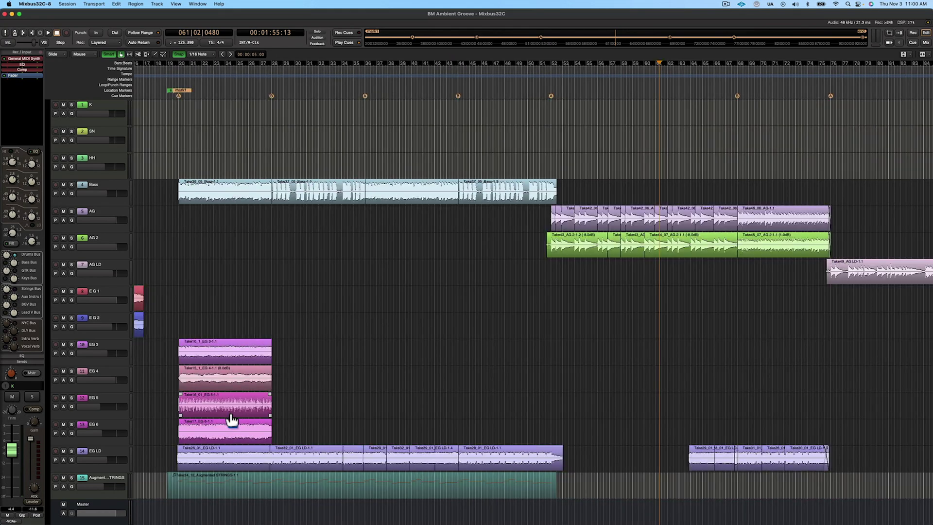
Zoom the timeline in and out around the AG and AG 2 regions
scroll(671, 258, up, 4)
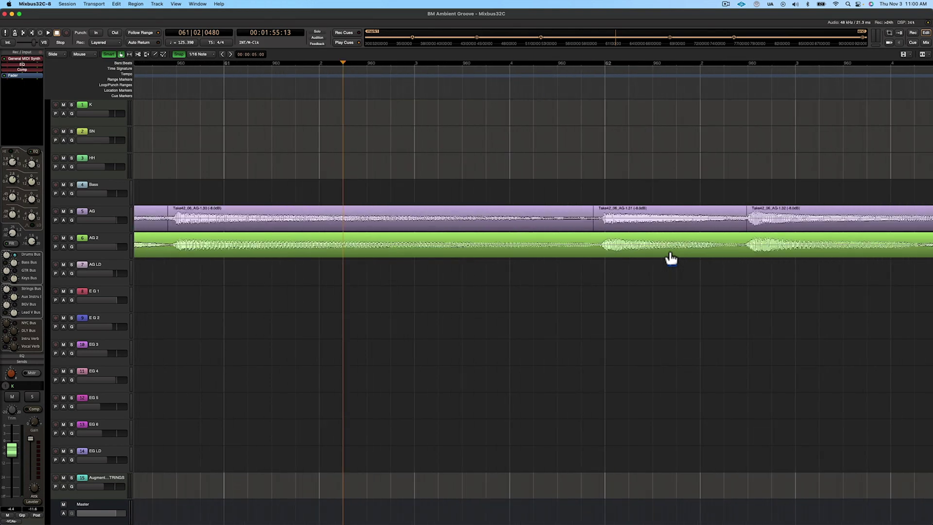
scroll(672, 257, down, 5)
scroll(671, 258, up, 5)
scroll(672, 257, down, 4)
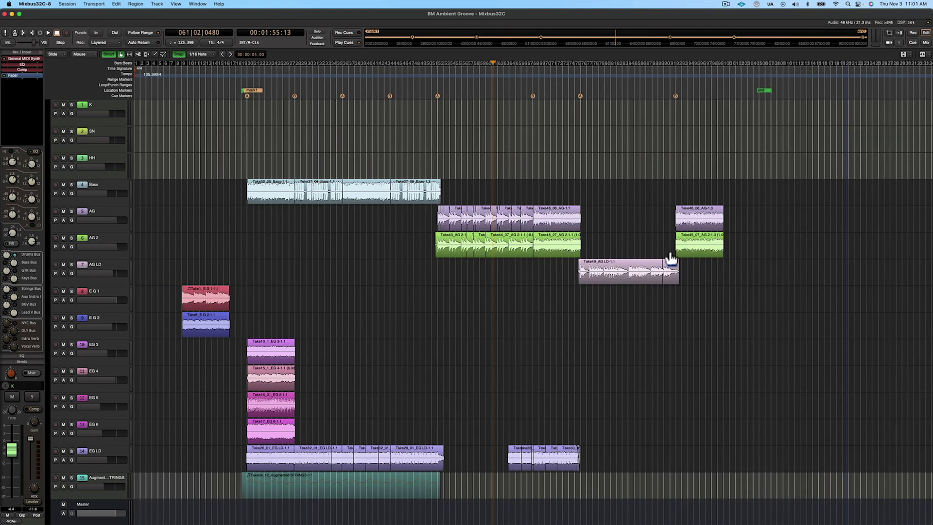
scroll(710, 258, up, 3)
scroll(710, 258, up, 3)
scroll(710, 258, down, 4)
scroll(710, 258, up, 4)
scroll(710, 258, down, 5)
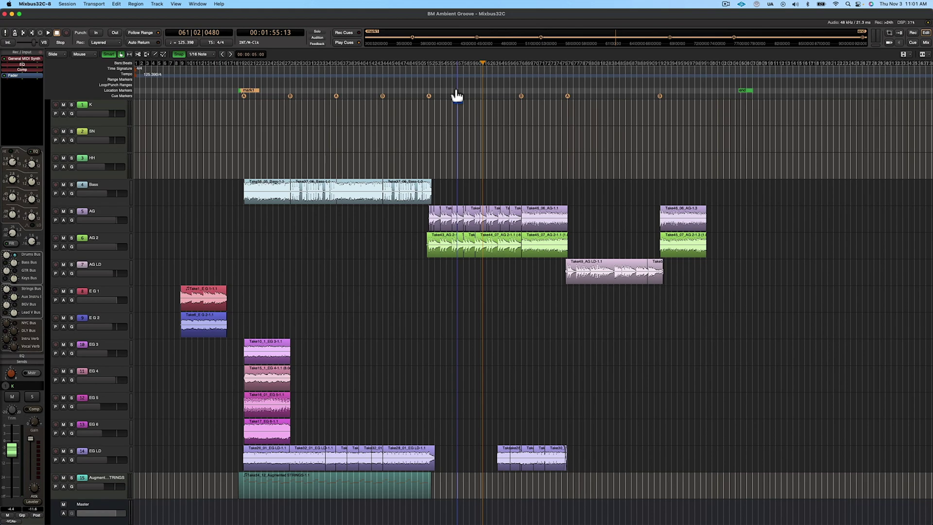
Zoom in and out around bar 57 to examine the start of the acoustic guitar section
scroll(457, 94, up, 3)
scroll(457, 95, down, 2)
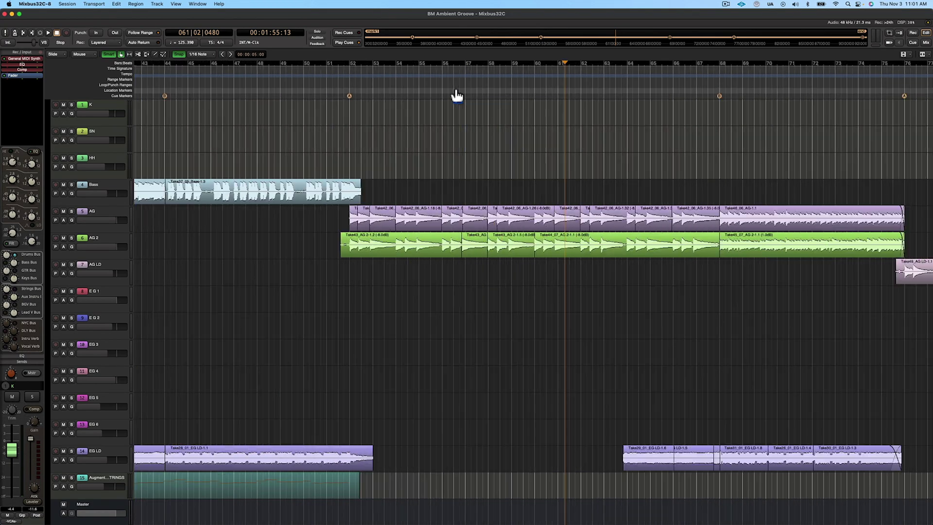
scroll(457, 95, up, 5)
scroll(457, 94, down, 5)
scroll(457, 95, up, 4)
scroll(457, 95, down, 5)
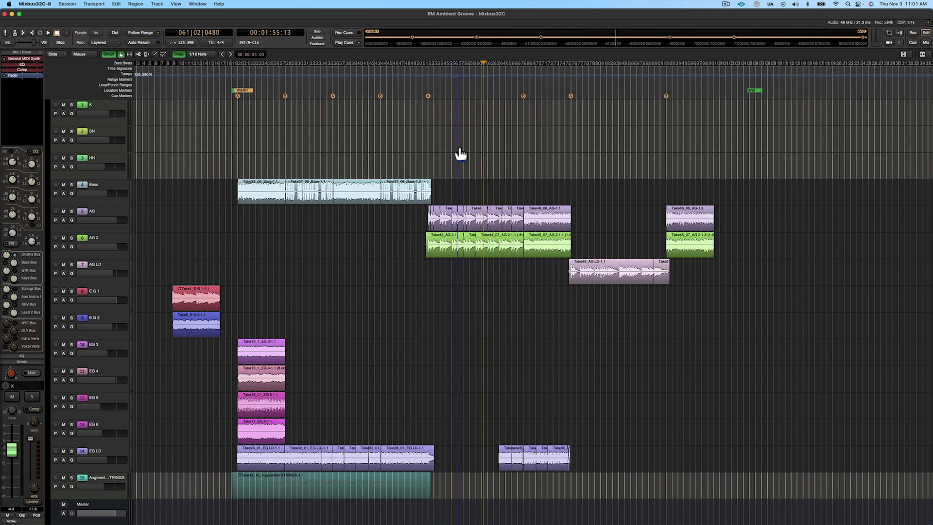
scroll(460, 154, up, 4)
scroll(461, 153, down, 4)
scroll(460, 154, up, 4)
scroll(460, 153, down, 4)
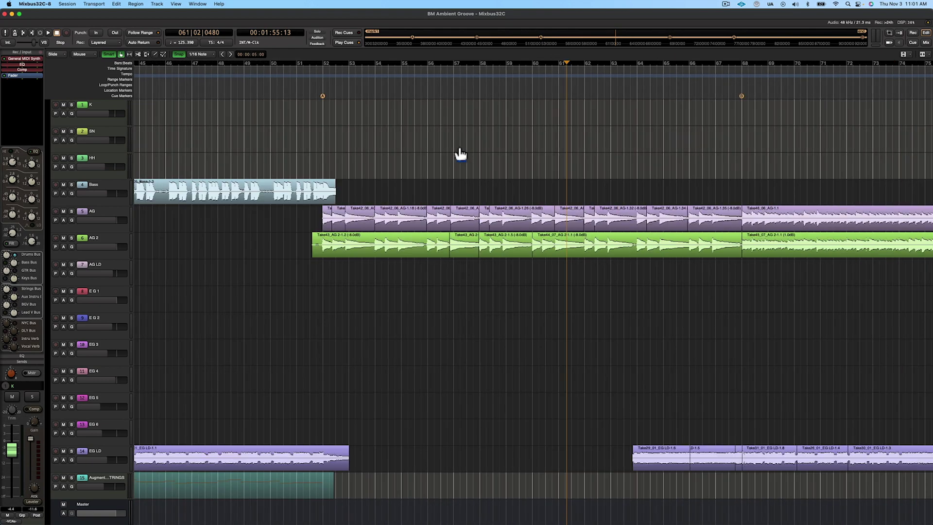
Zoom and scroll through the arrangement, returning to an overview of the whole session
scroll(461, 153, down, 6)
scroll(460, 154, up, 4)
scroll(460, 153, down, 4)
scroll(460, 154, up, 2)
scroll(460, 154, up, 4)
scroll(438, 146, down, 10)
scroll(438, 146, up, 10)
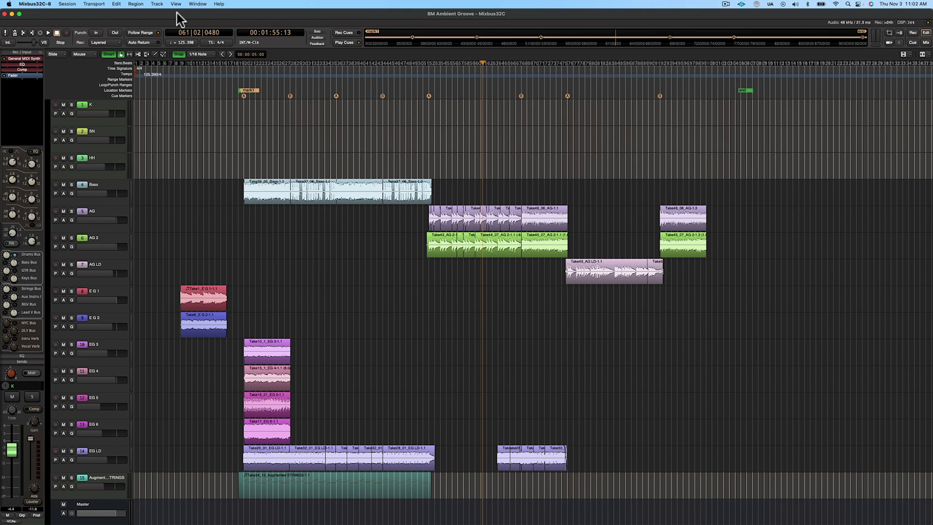
Select the AG track, fit it vertically to the editor, and restore the view of all tracks
click(121, 211)
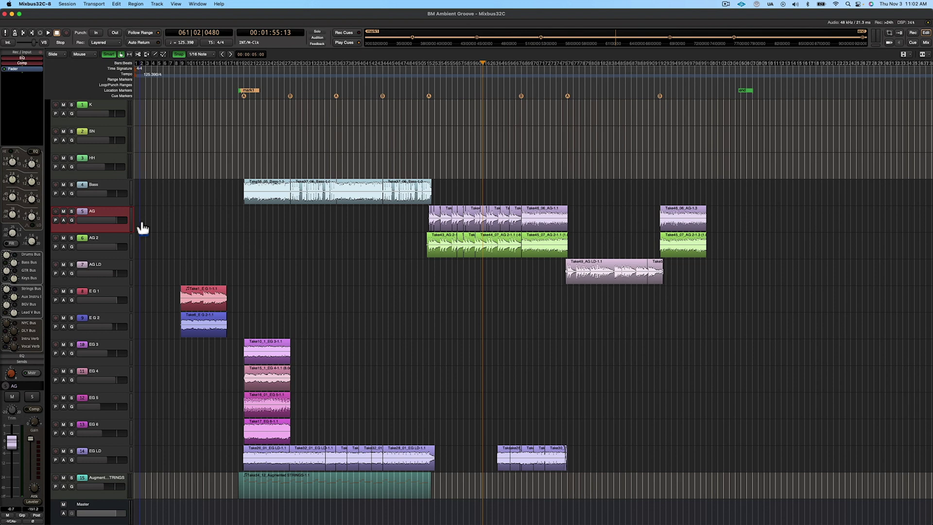
key(f)
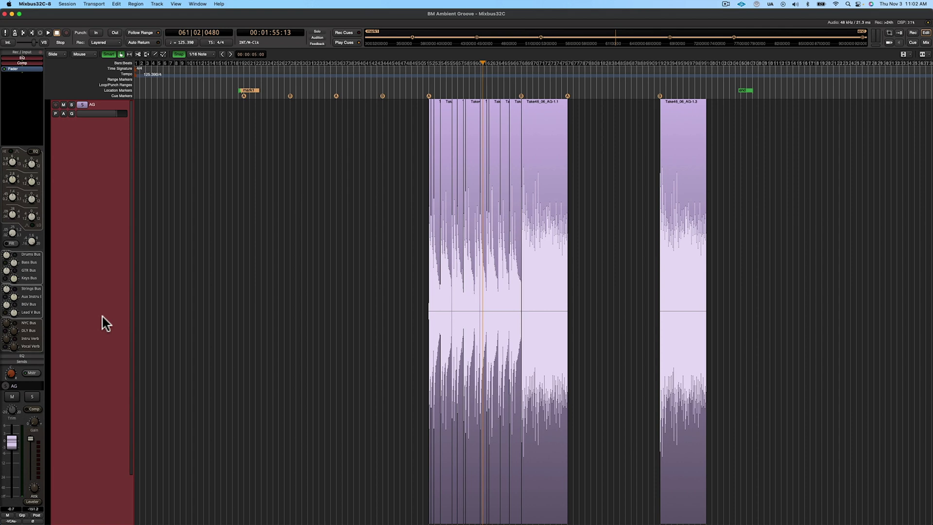
key(f)
Select the Take49_AG LD-1.1 region and zoom to the selection
click(609, 287)
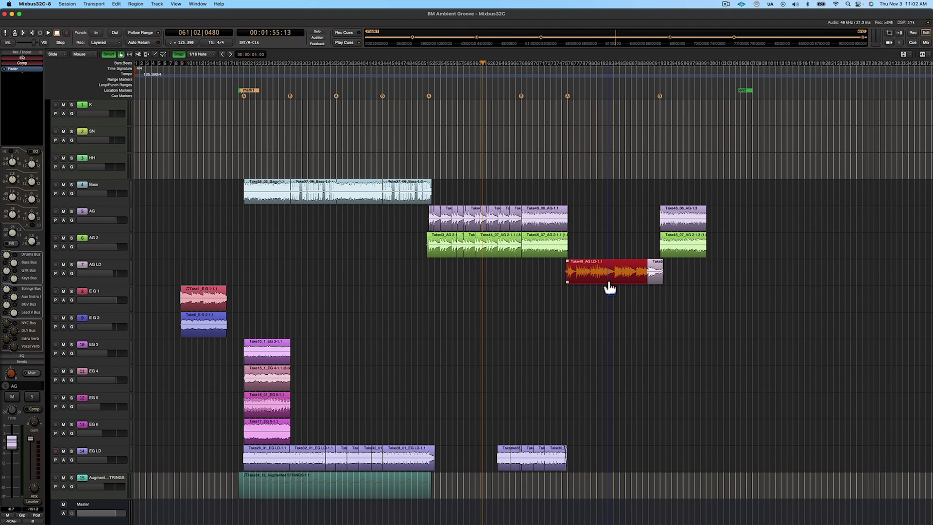
key(z)
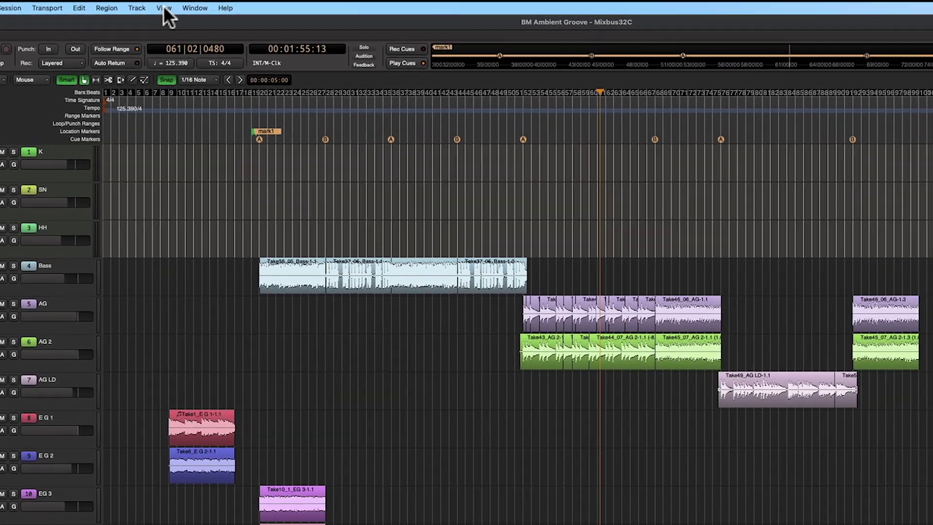
Review the available zoom commands, then zoom the timeline in three levels and back out three levels
click(175, 4)
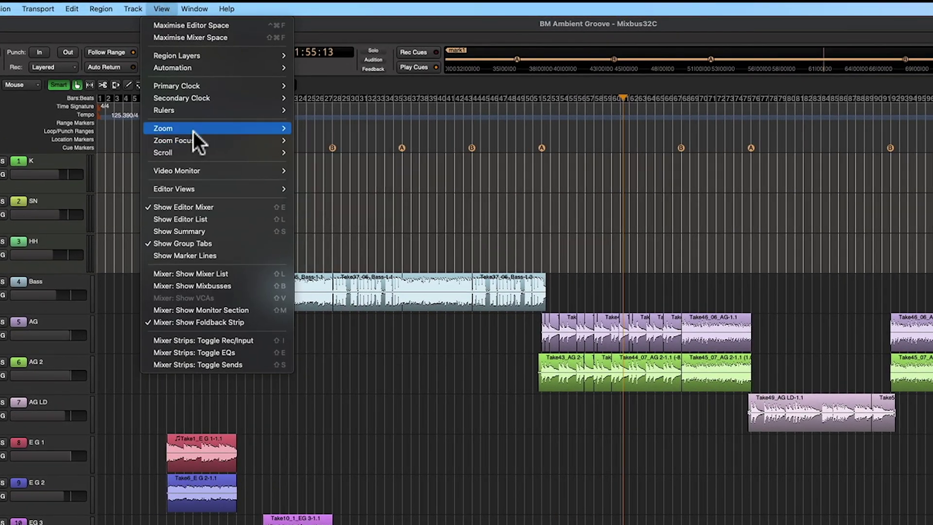
mouse_move(187, 134)
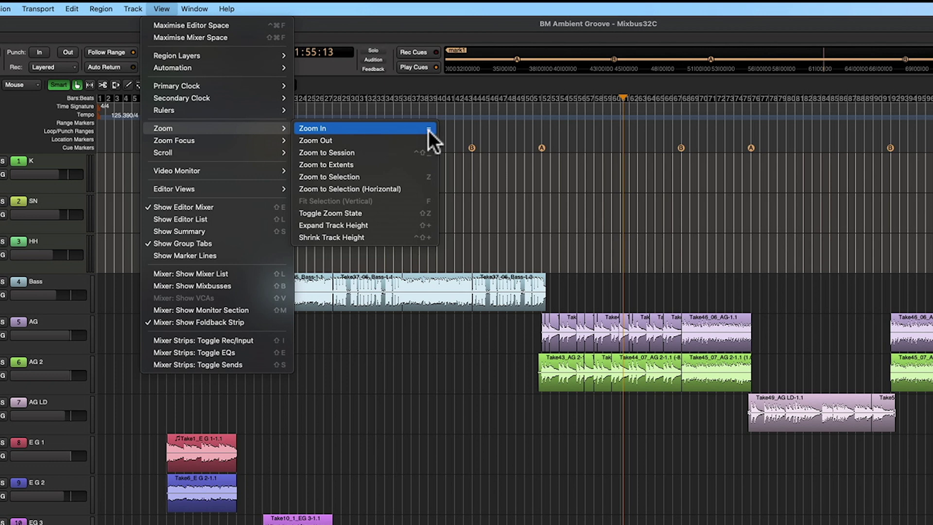
click(436, 31)
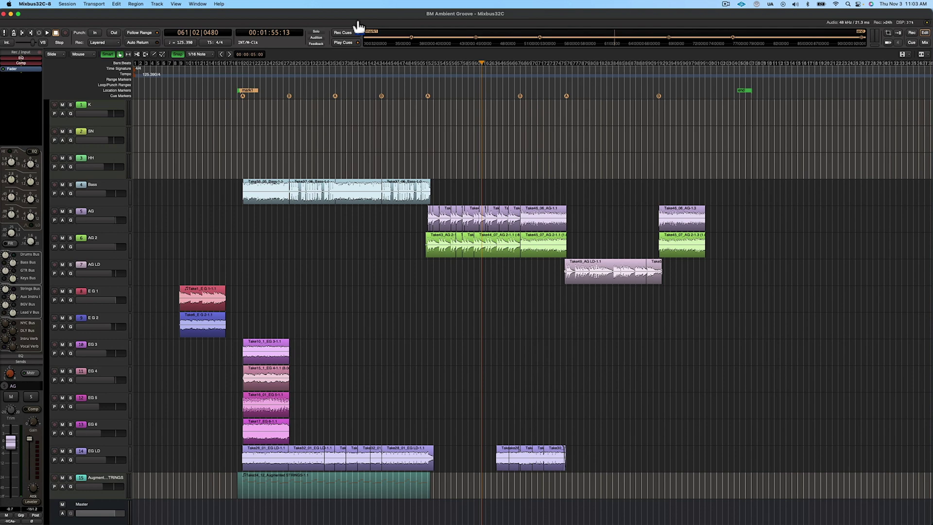
key(=)
key(=)
key(=)
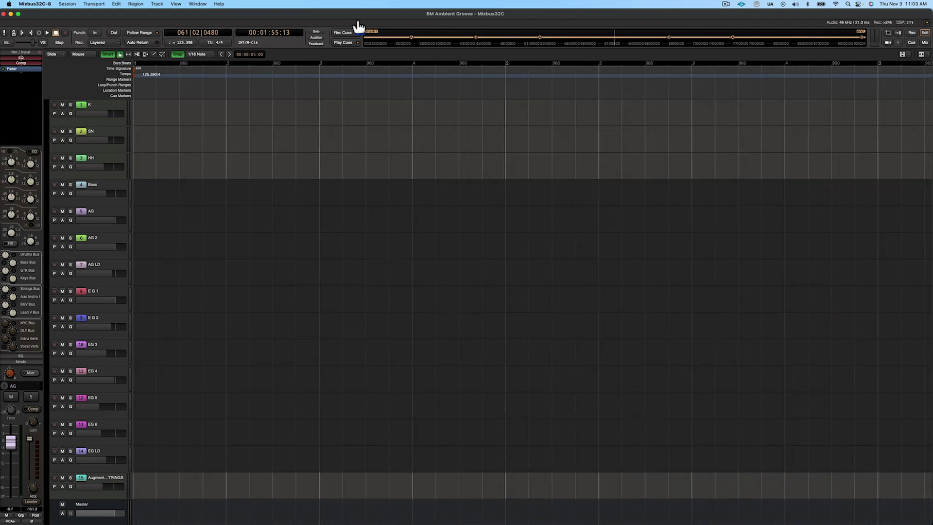
key(-)
key(-)
key(-)
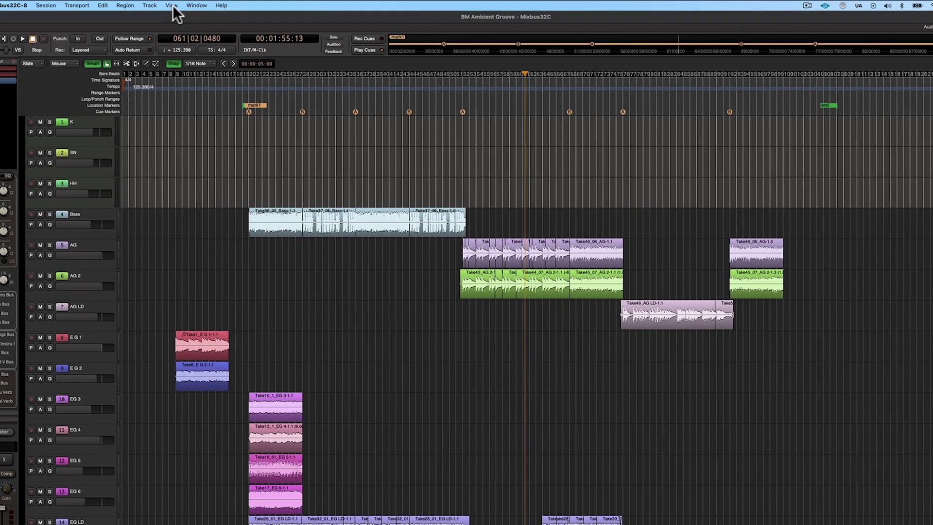
Review the zoom focus options and test Zoom Focus Left by zooming the timeline in and back out
click(176, 4)
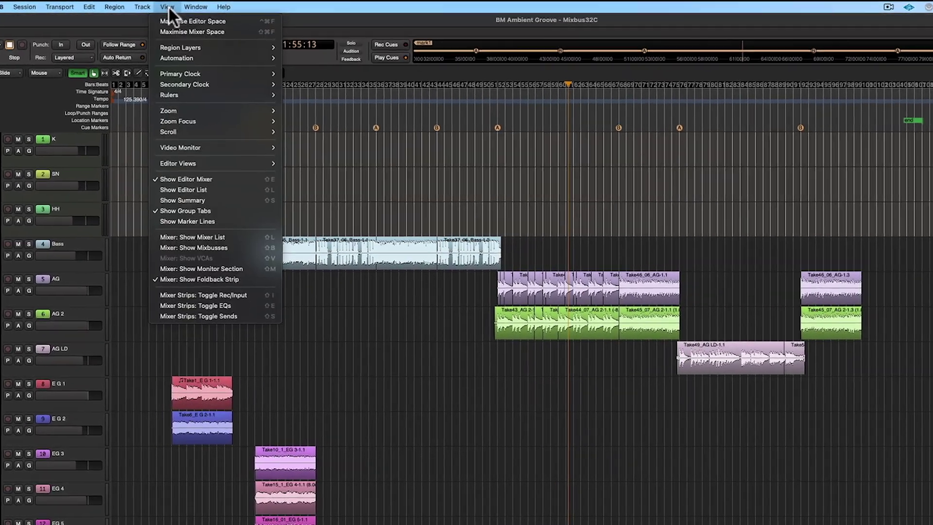
mouse_move(194, 120)
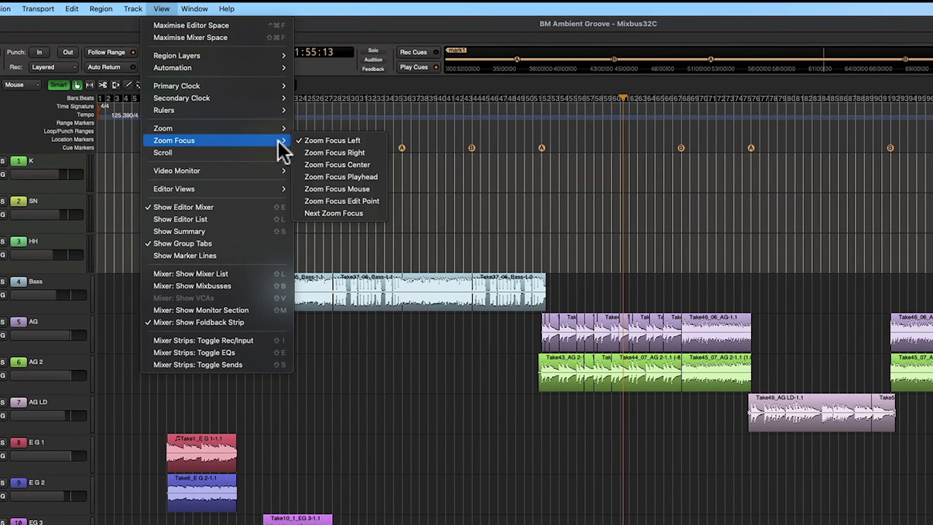
click(432, 25)
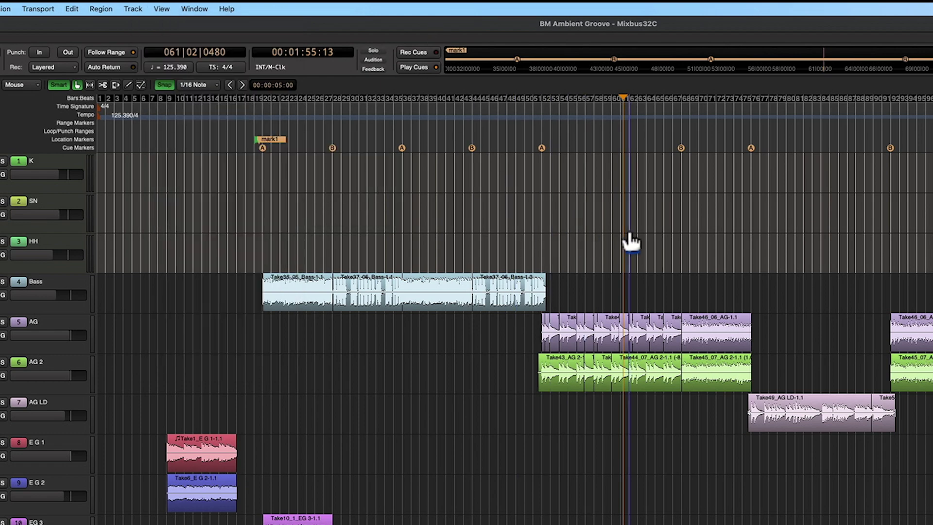
key(equal)
key(equal)
key(equal)
key(equal)
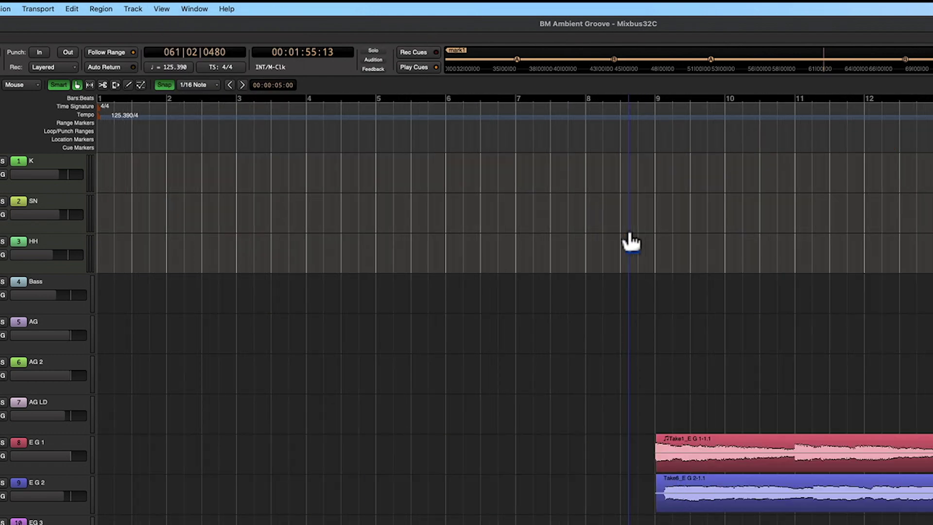
key(minus)
key(minus)
key(minus)
key(minus)
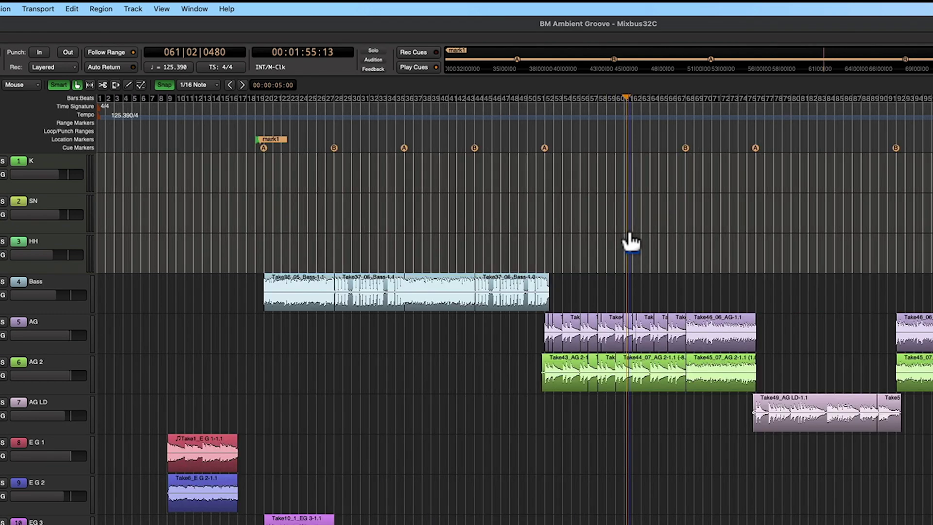
key(minus)
key(minus)
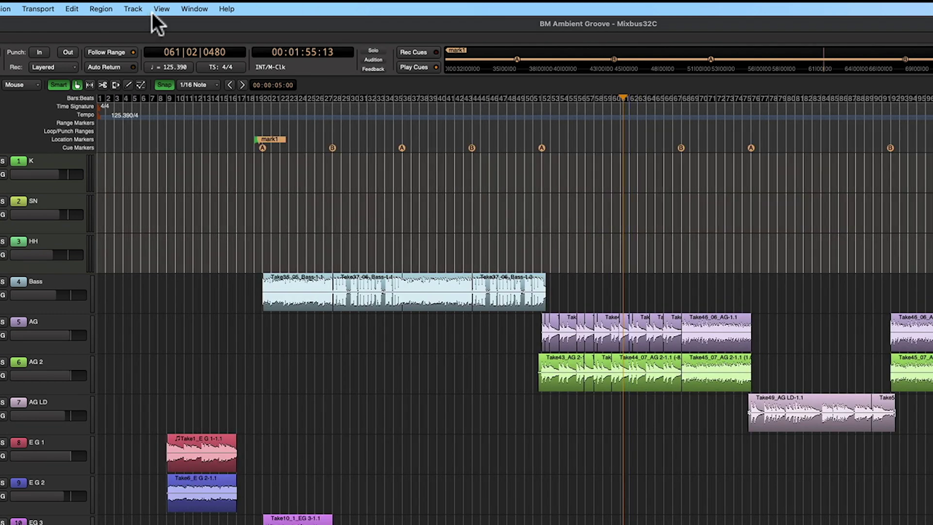
Set the zoom focus to Zoom Focus Mouse and zoom in on the Bass region around bar 21
click(151, 11)
mouse_move(154, 65)
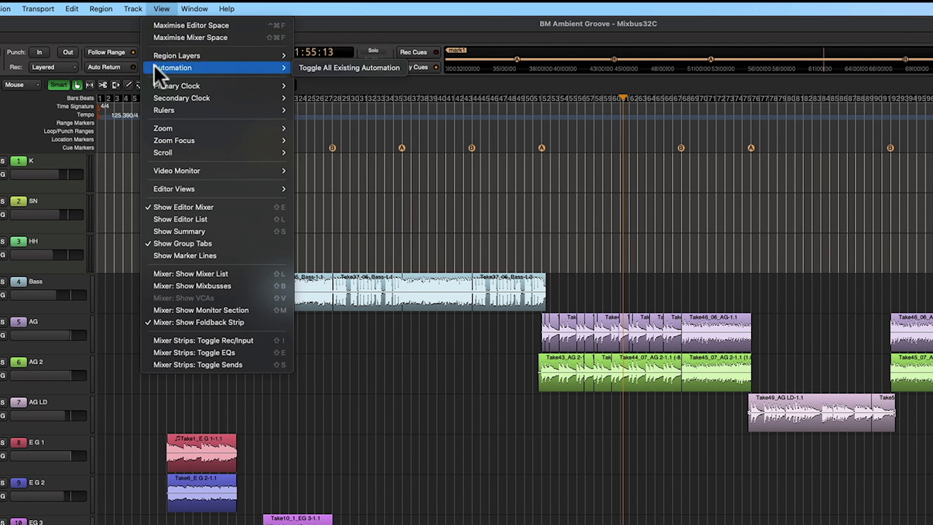
mouse_move(199, 139)
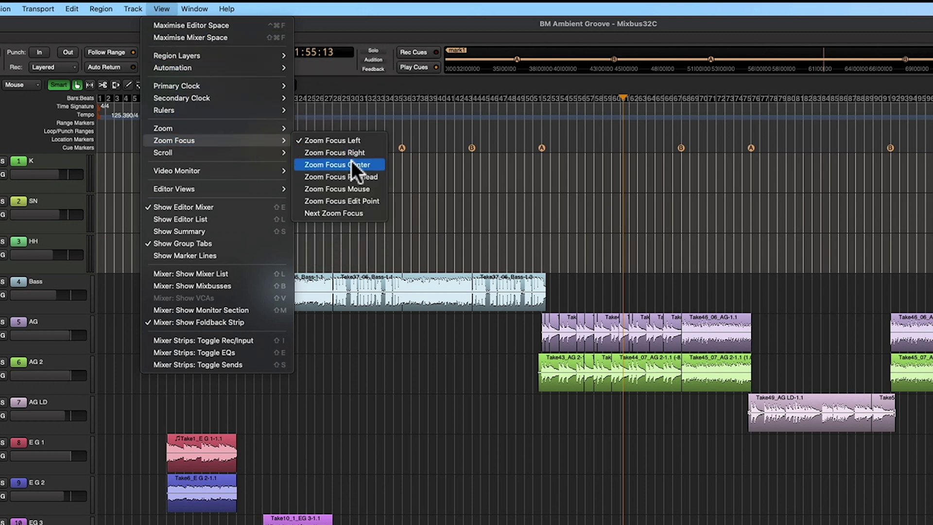
click(360, 188)
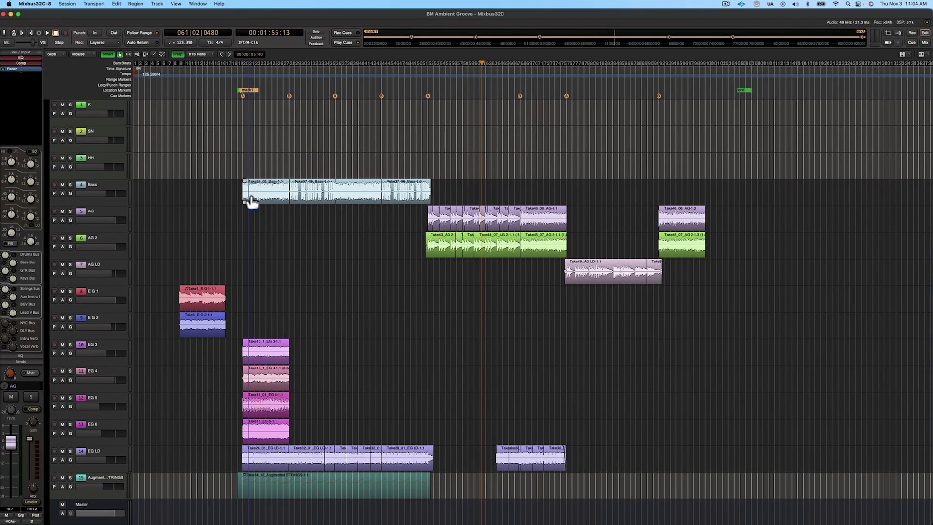
scroll(252, 201, up, 5)
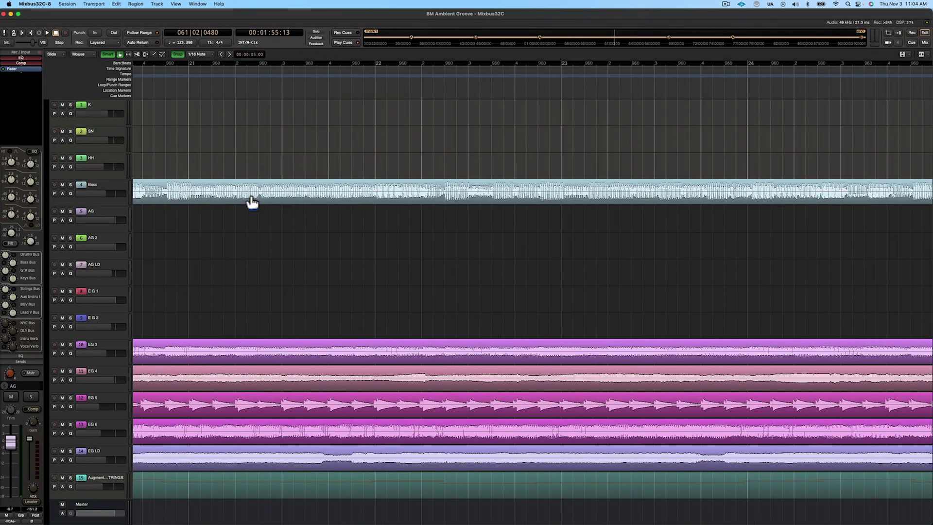
Test mouse-focused zooming by zooming in and out around the AG region near bar 68 and the EG 6 region
scroll(252, 200, down, 2)
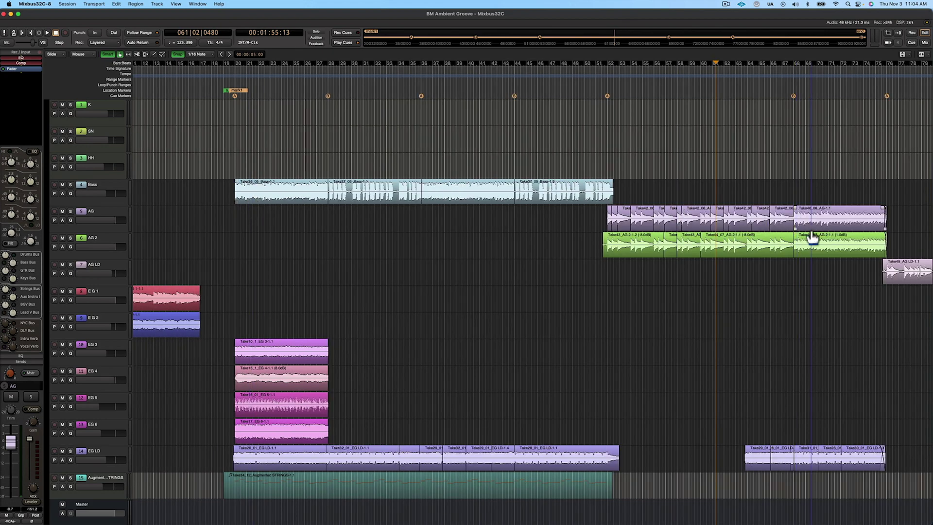
scroll(817, 233, up, 4)
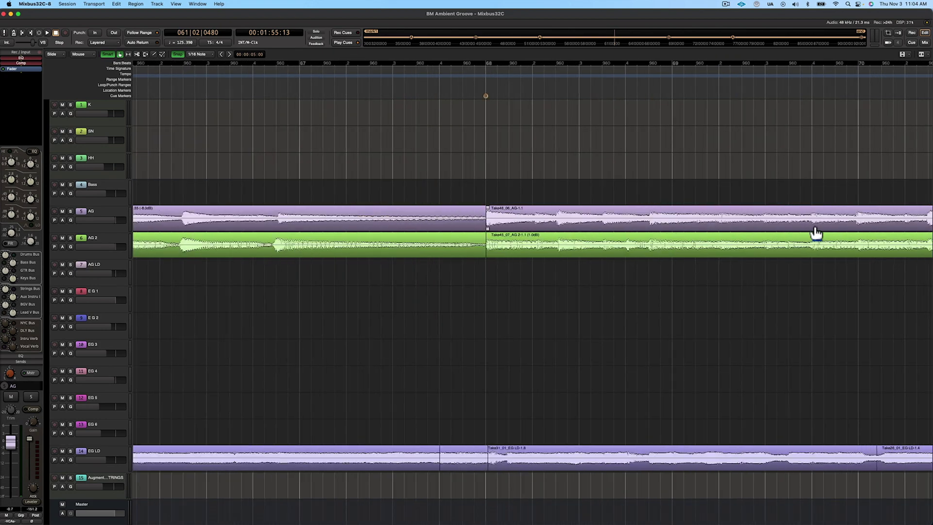
scroll(817, 234, down, 2)
key(underscore)
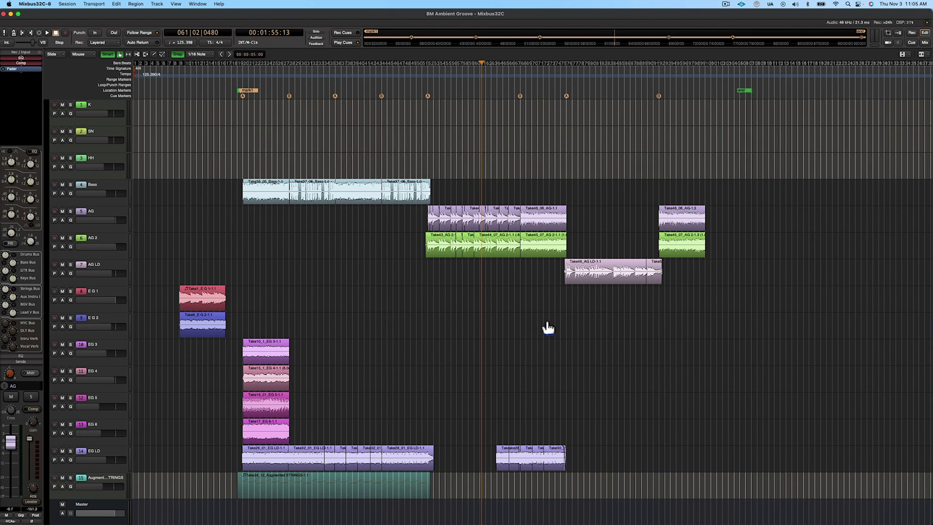
scroll(265, 441, up, 6)
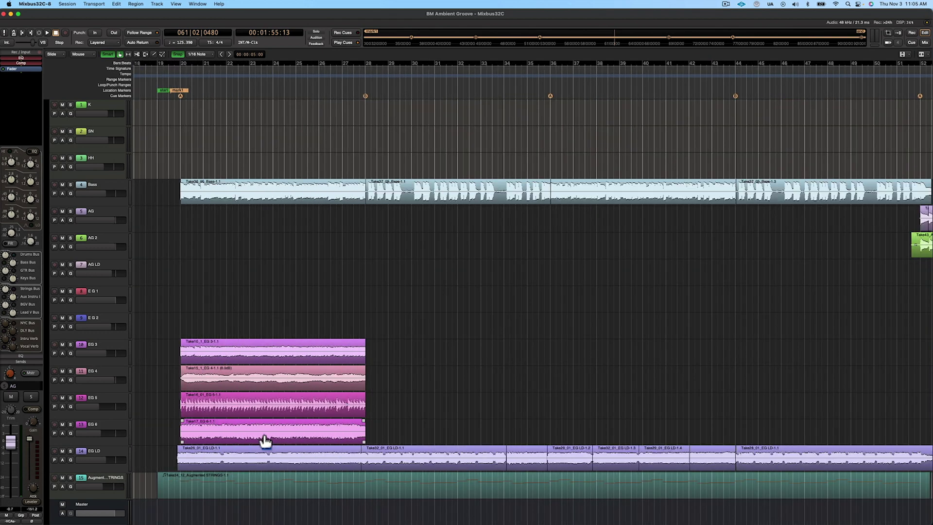
scroll(265, 442, down, 6)
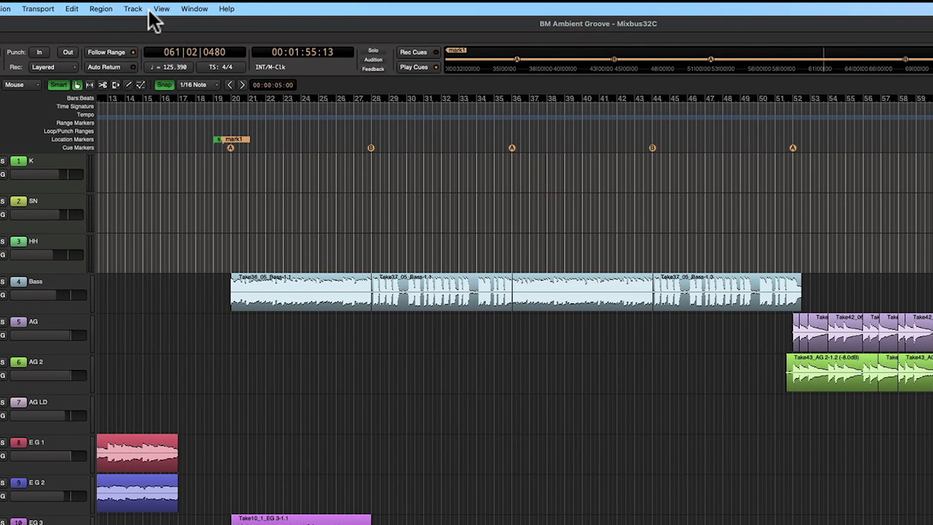
Review the available zoom commands, pointing out Zoom to Session
click(172, 5)
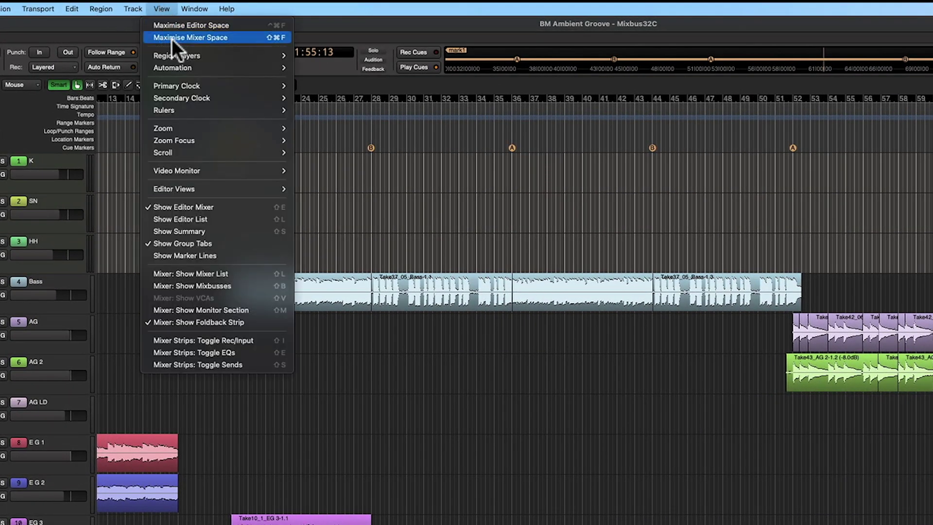
mouse_move(188, 125)
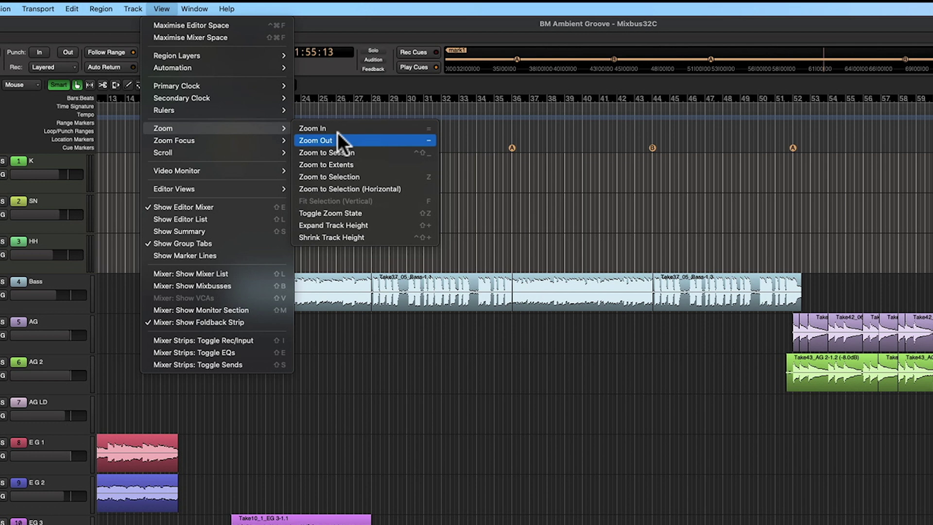
click(314, 154)
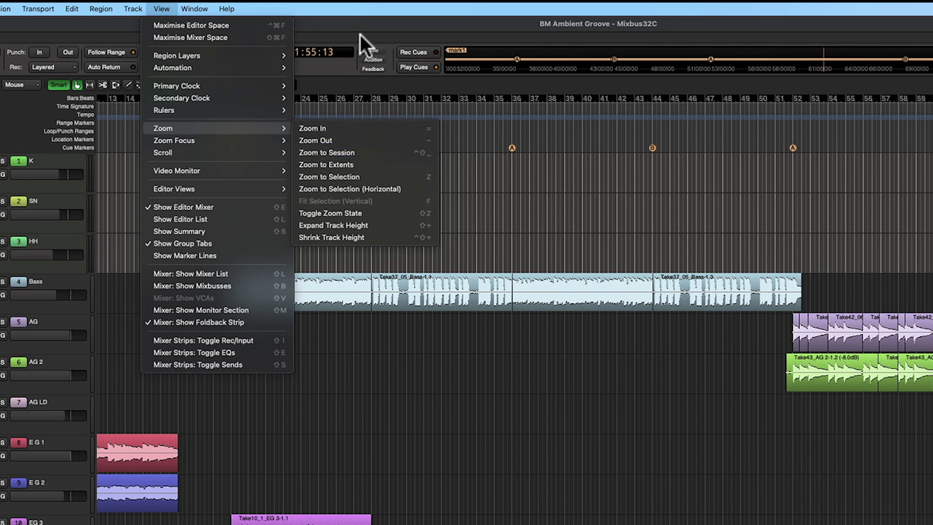
Select the Take43_AG 2-1.2 region, zoom to the selection, and zoom back out to the whole session
click(840, 386)
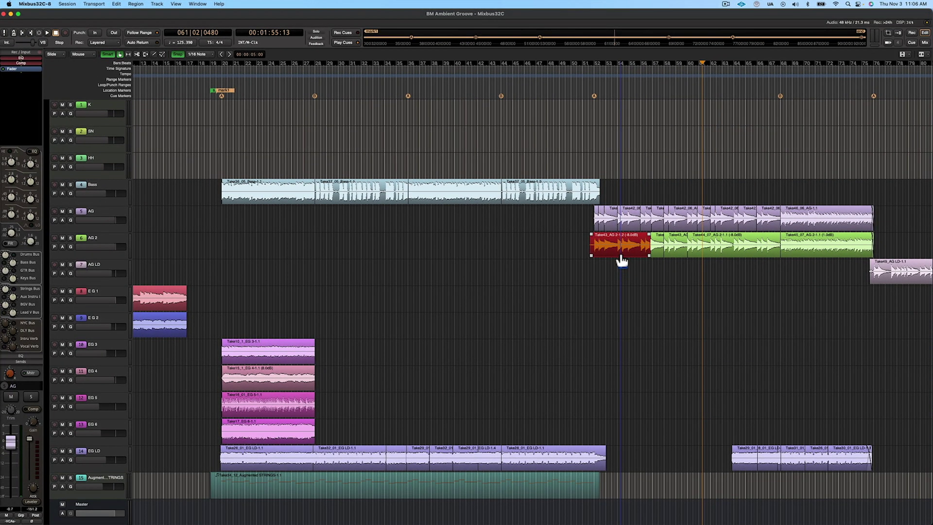
key(z)
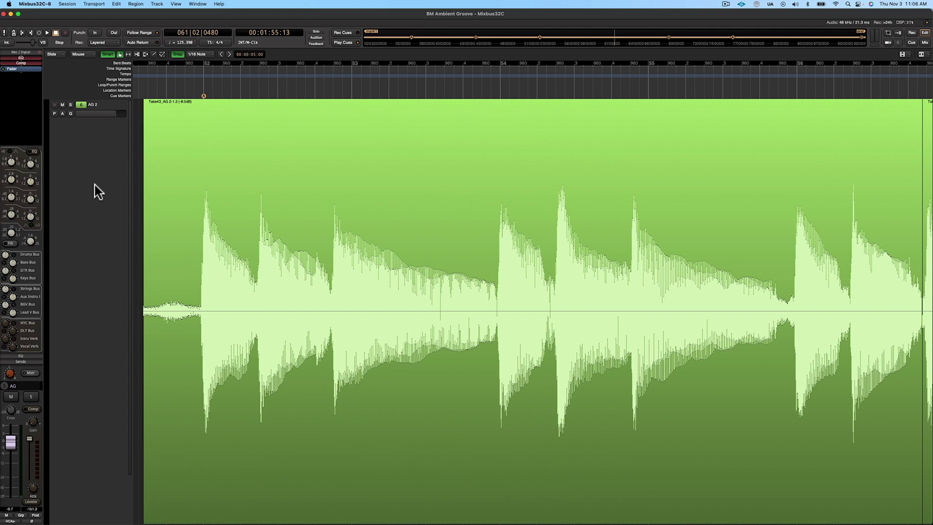
key(underscore)
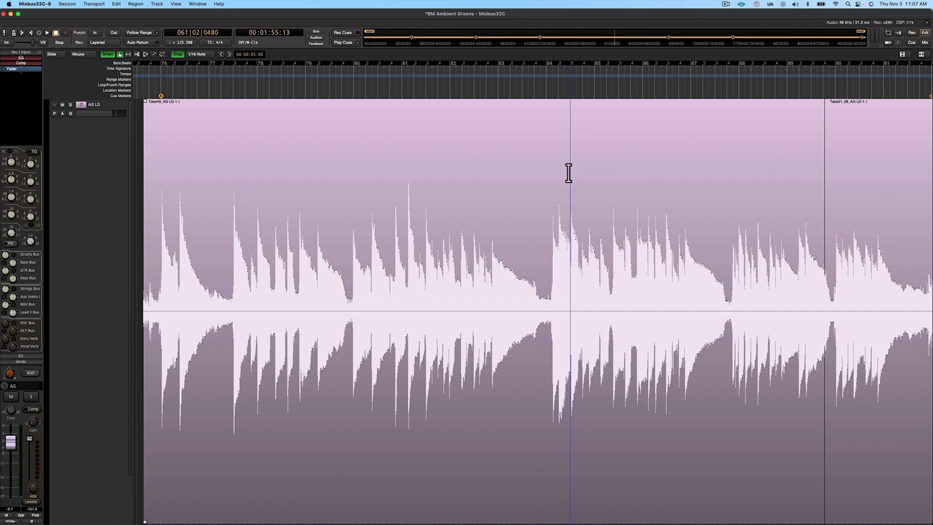
Zoom out to show all tracks, then zoom to the Take49_AG LD-1.1 region and restore the previous zoom
scroll(568, 173, down, 8)
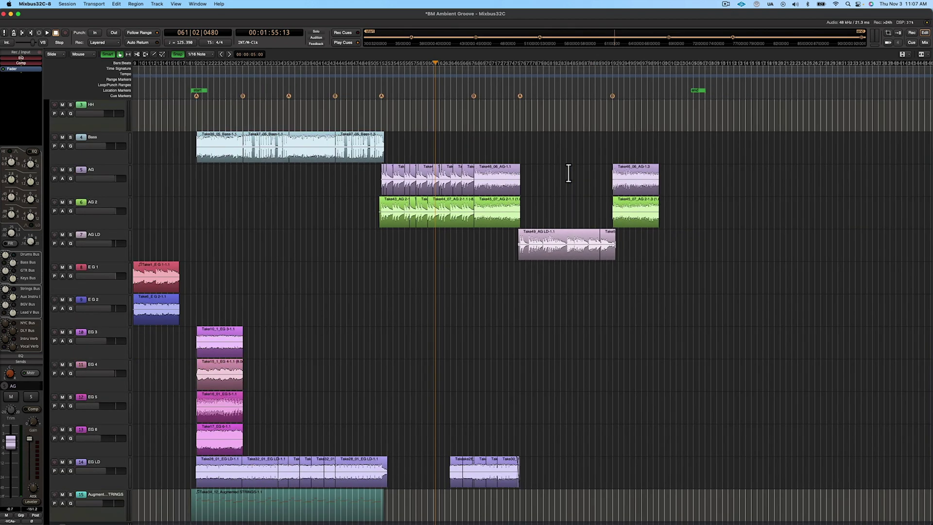
scroll(569, 173, down, 2)
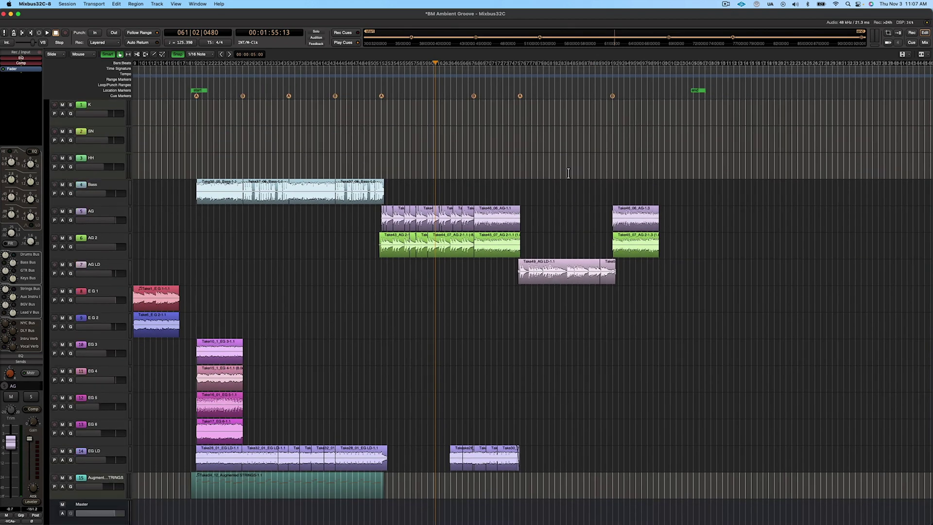
click(554, 287)
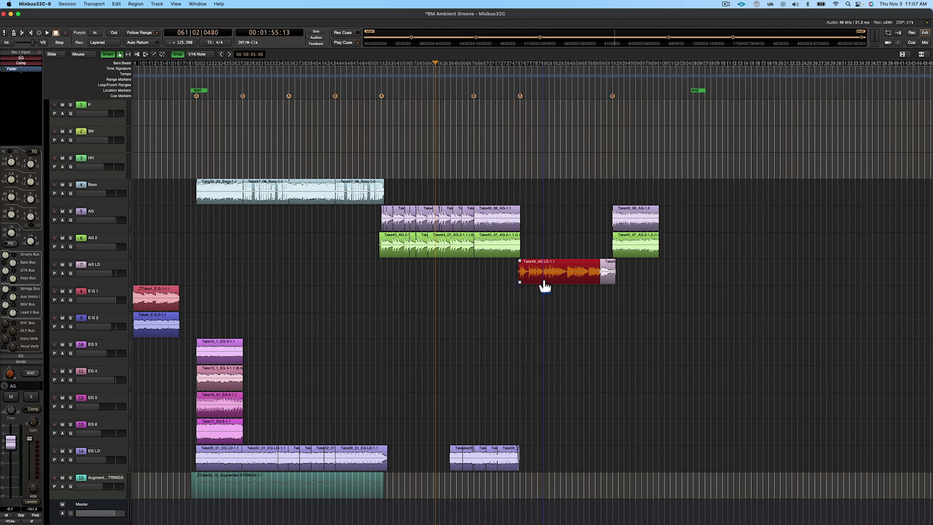
key(z)
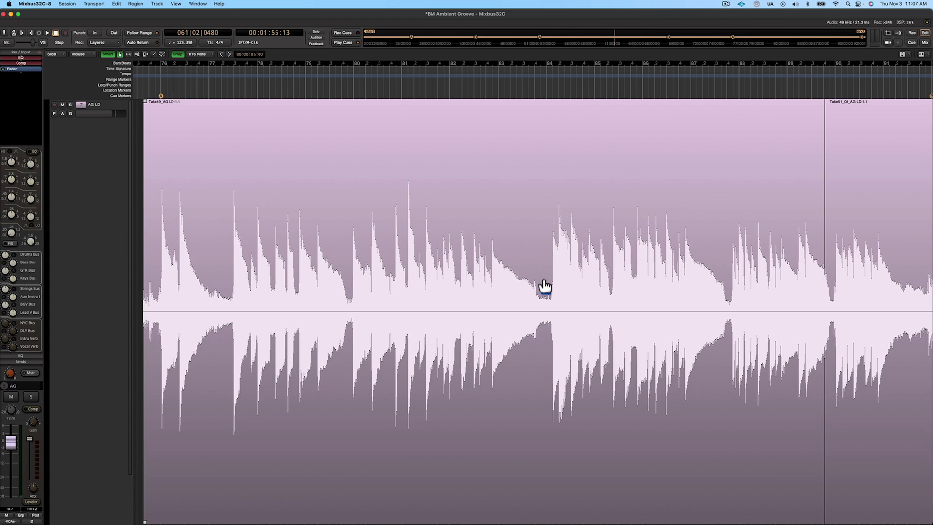
key(z)
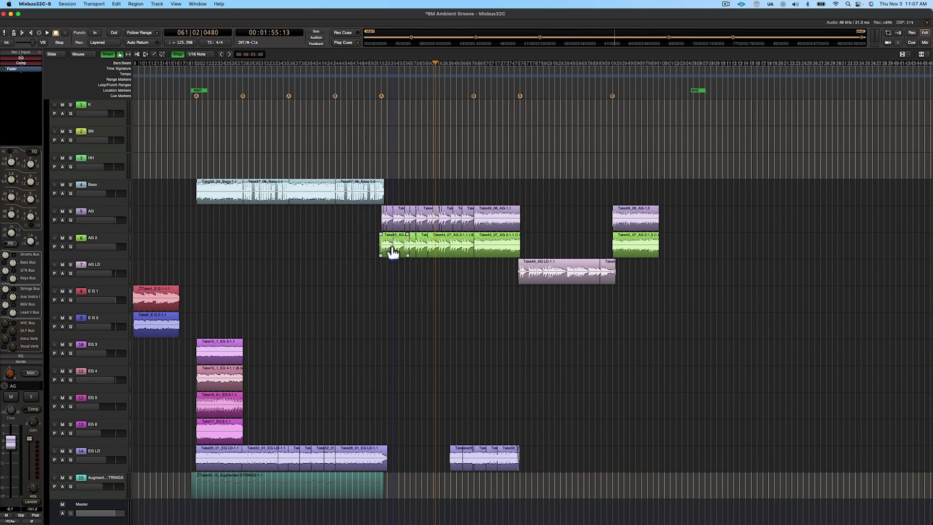
Zoom to the EG 3 region and back out, then do the same with the first Bass region
click(223, 361)
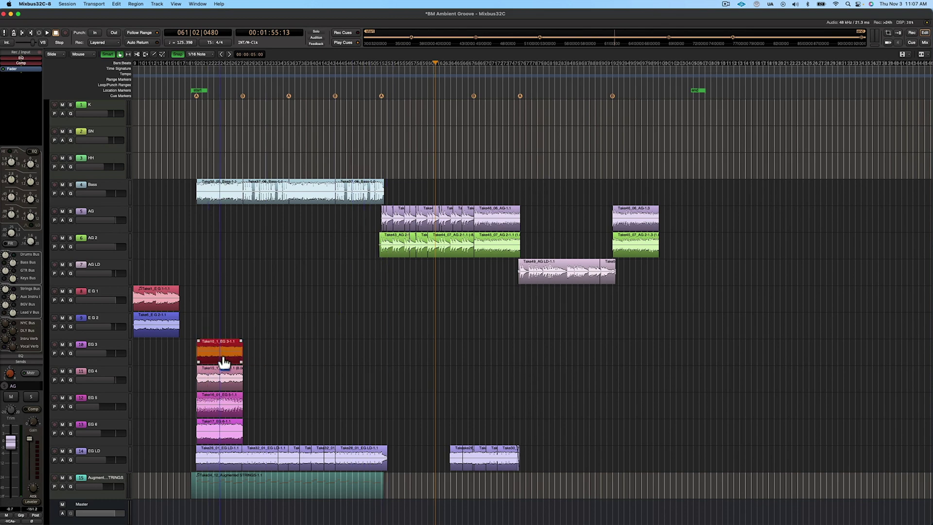
key(z)
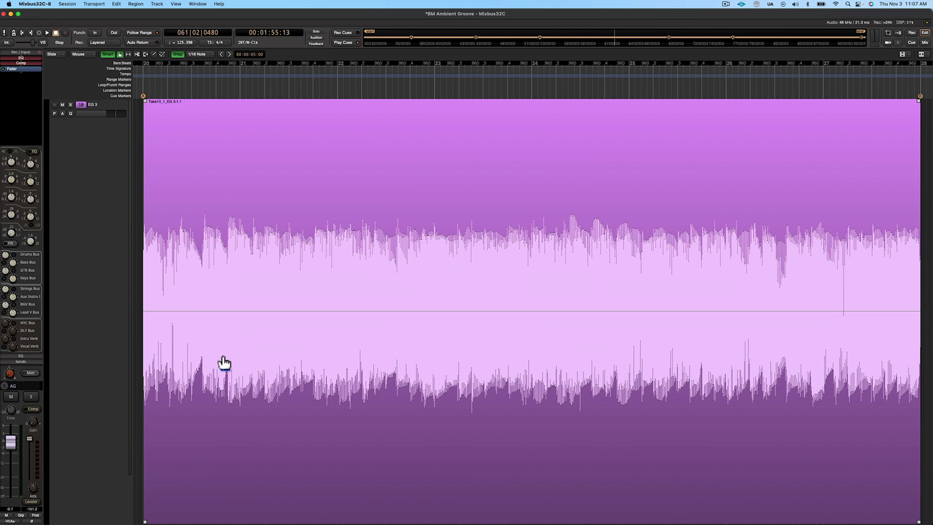
key(z)
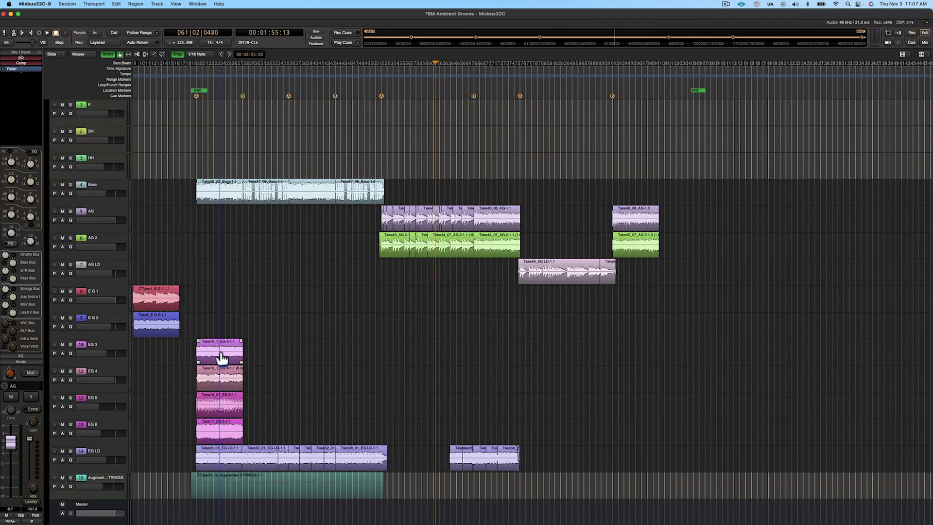
click(230, 203)
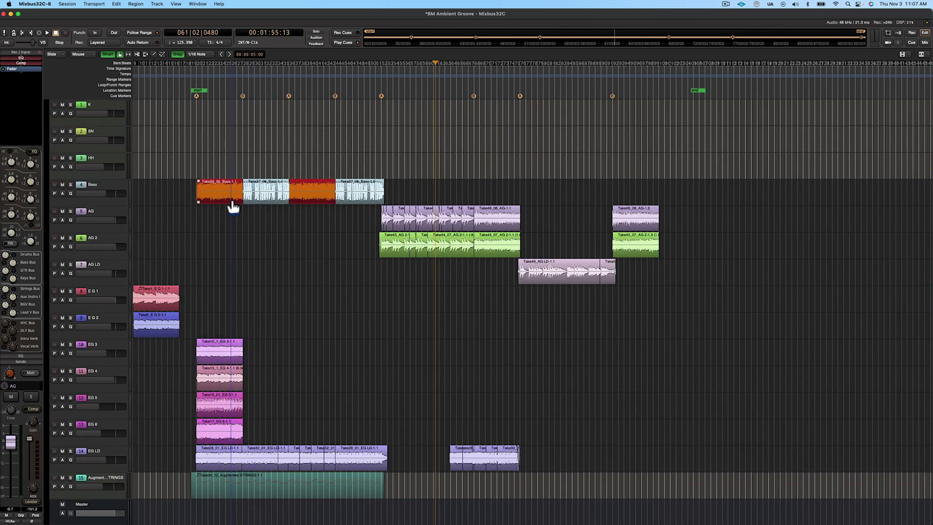
key(z)
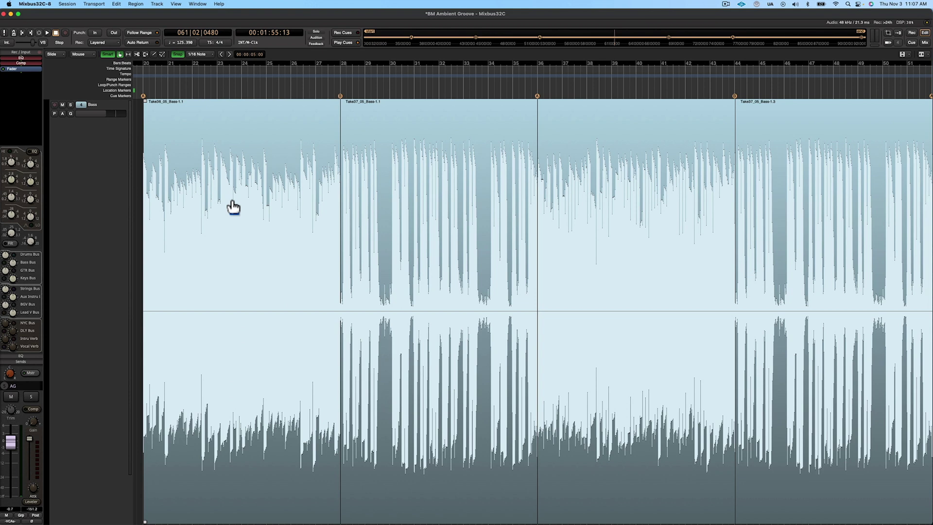
key(z)
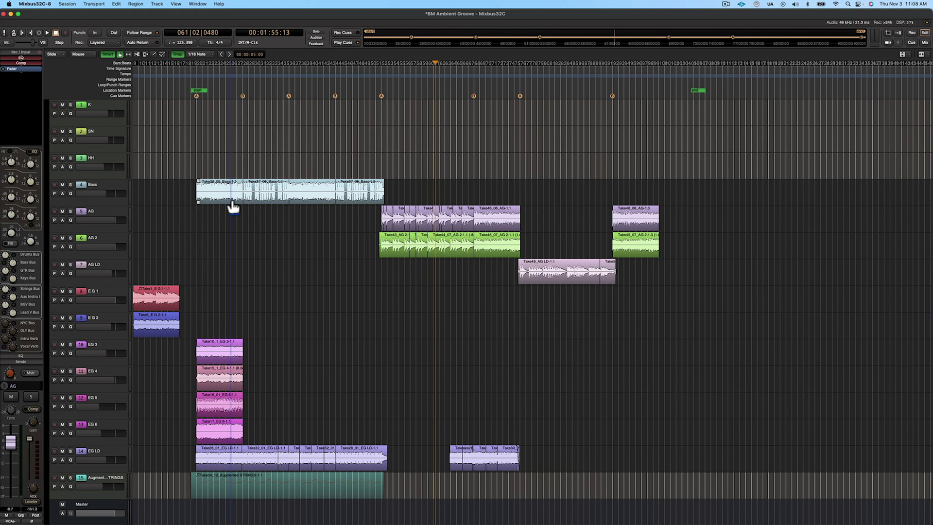
Select a range across the AG and AG 2 tracks from bar 51 to about bar 76, zoom to it, and zoom back out
click(378, 219)
drag(378, 219, 521, 252)
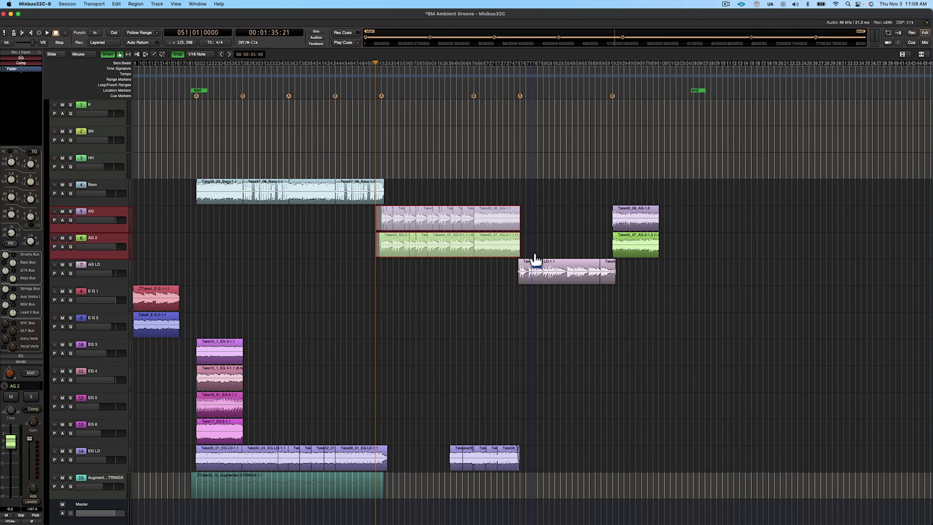
key(z)
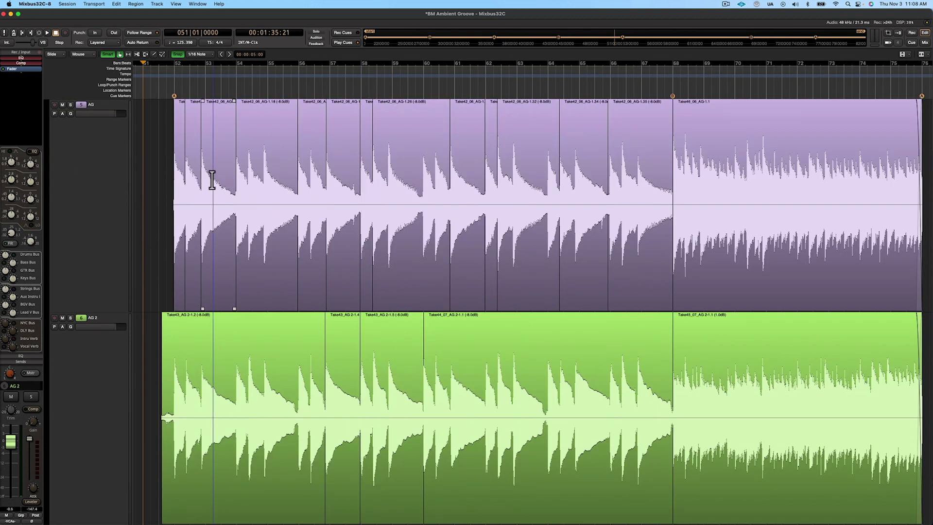
key(z)
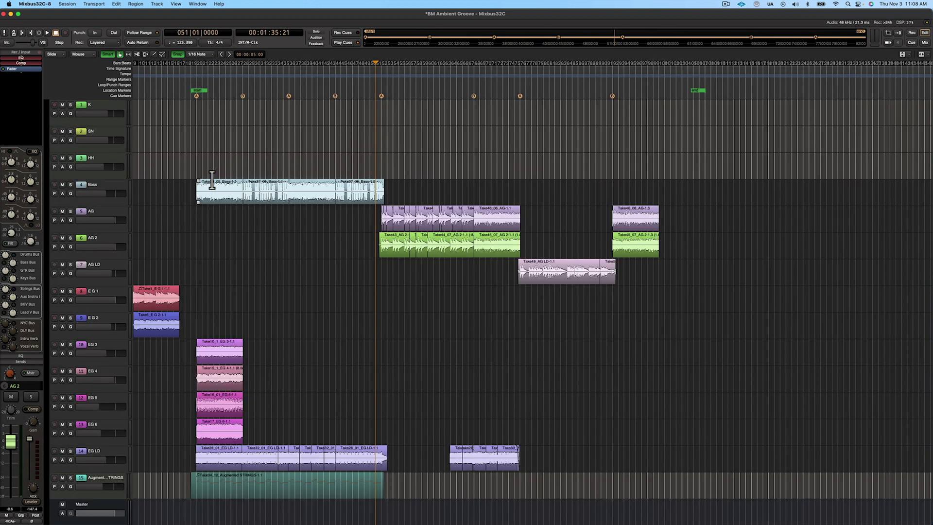
Select a range over the EG 3 to EG 6 regions, zoom to it, and return to the view of all tracks
drag(191, 344, 243, 436)
key(z)
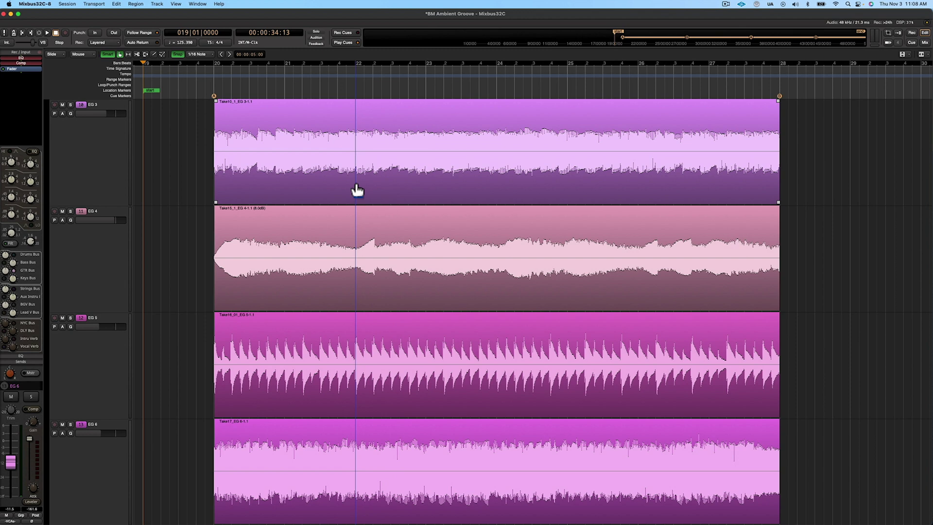
scroll(316, 263, right, 3)
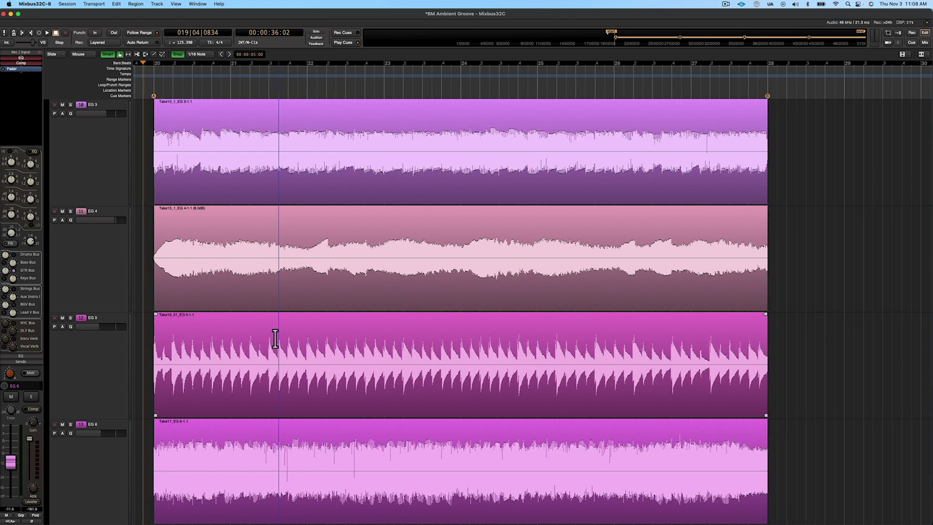
key(underscore)
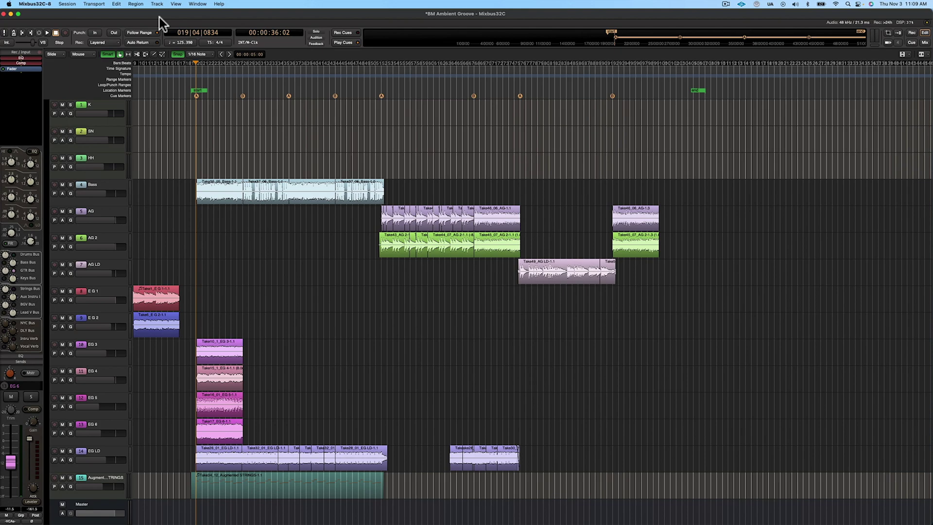
Set the height of the K track to Largest
click(108, 105)
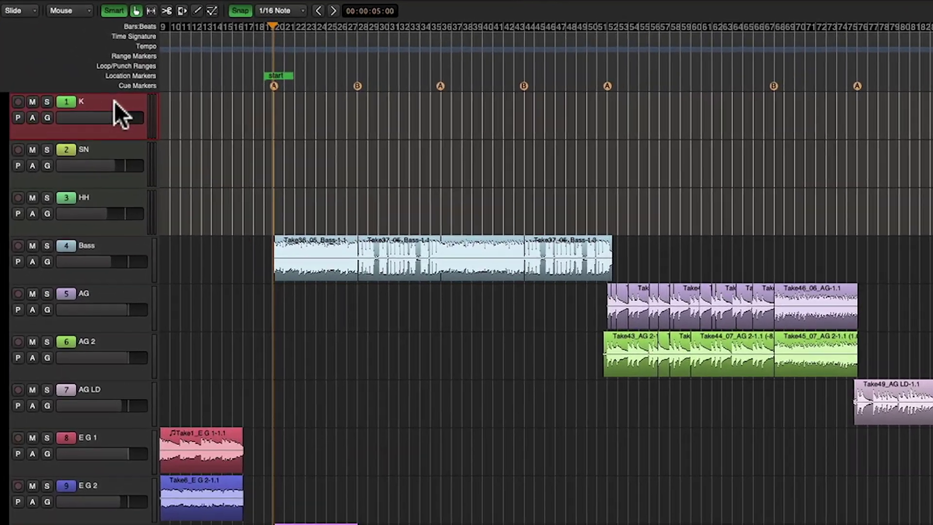
right_click(115, 101)
mouse_move(184, 153)
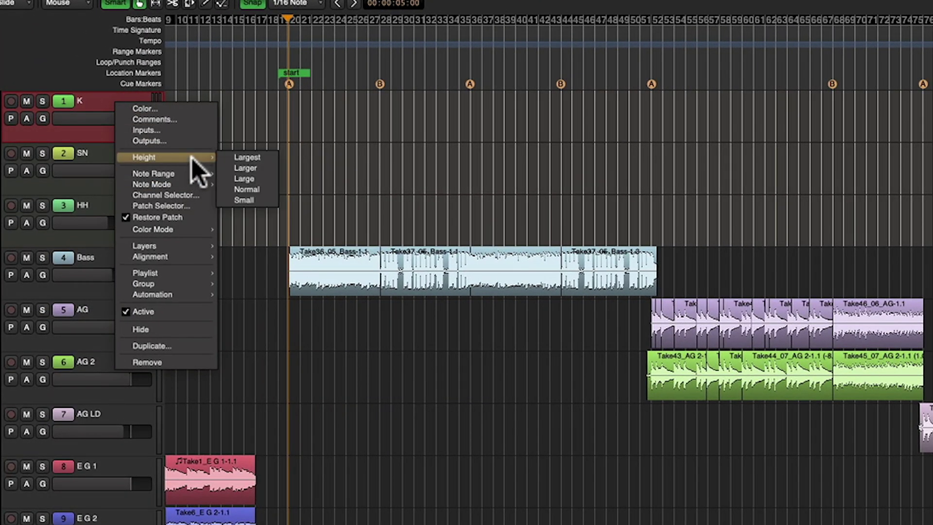
click(247, 157)
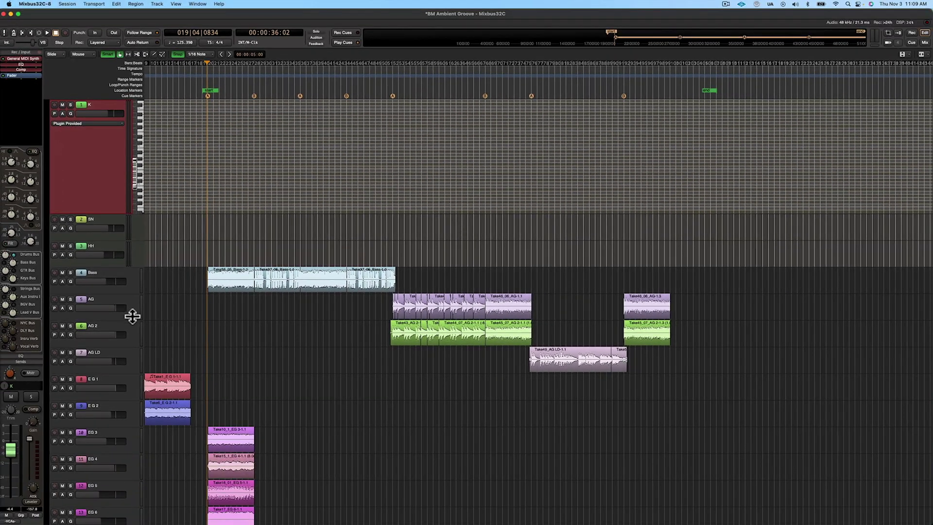
Select the tracks from K through AG 2 and set their height to Larger together
shift+click(130, 342)
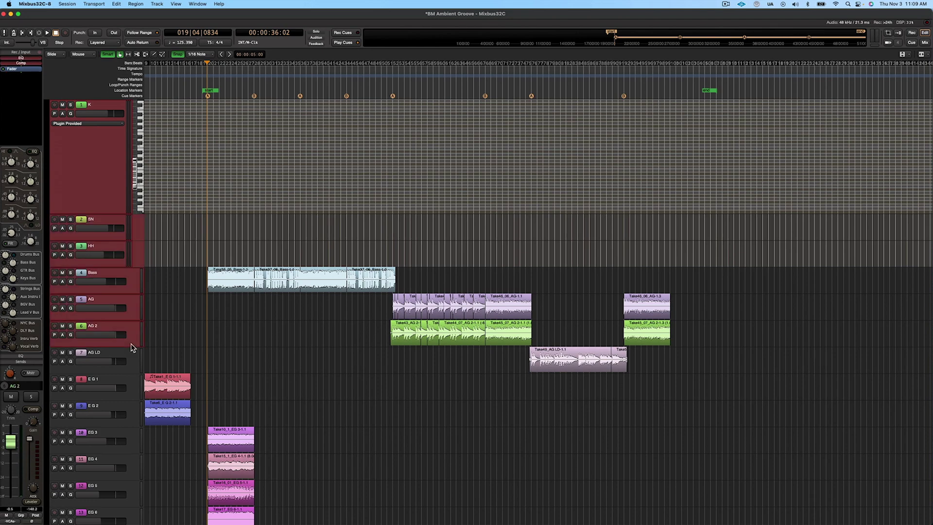
right_click(101, 195)
mouse_move(117, 222)
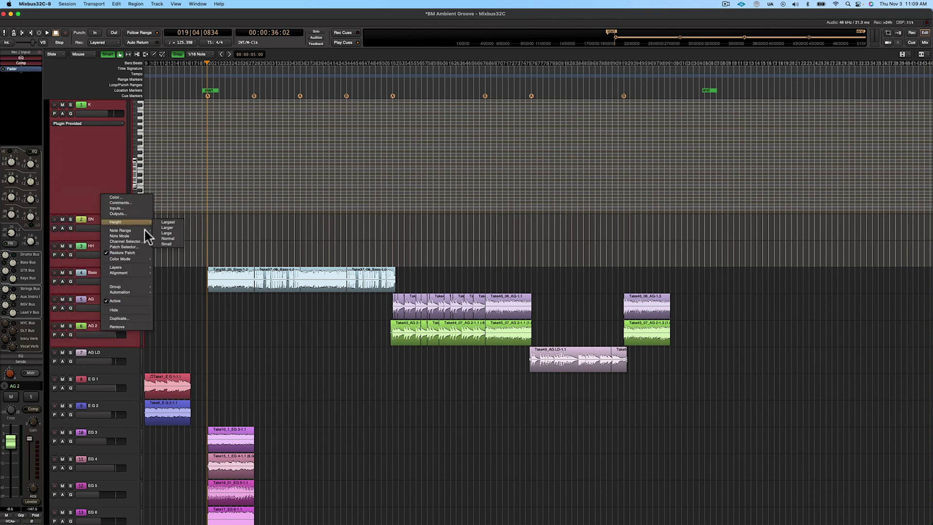
click(175, 226)
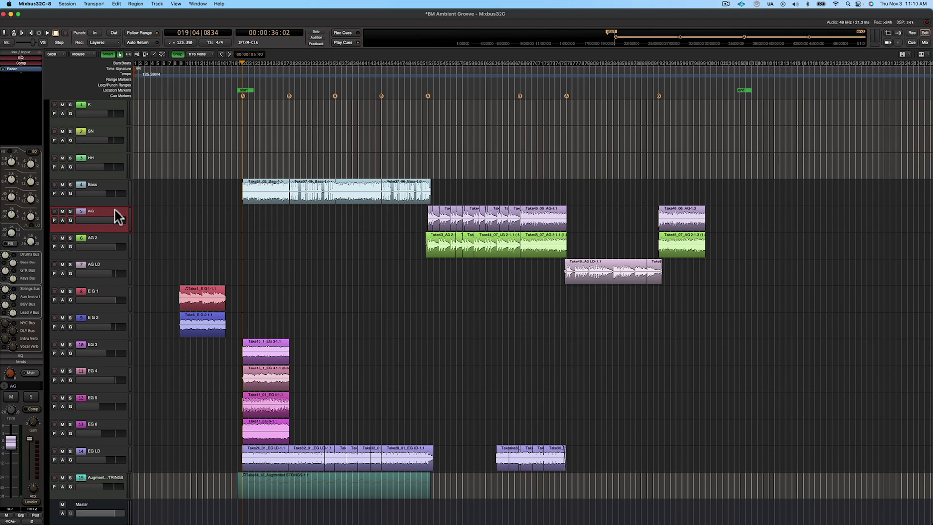
Select the tracks from K through AG and fit them vertically in the editor
click(104, 105)
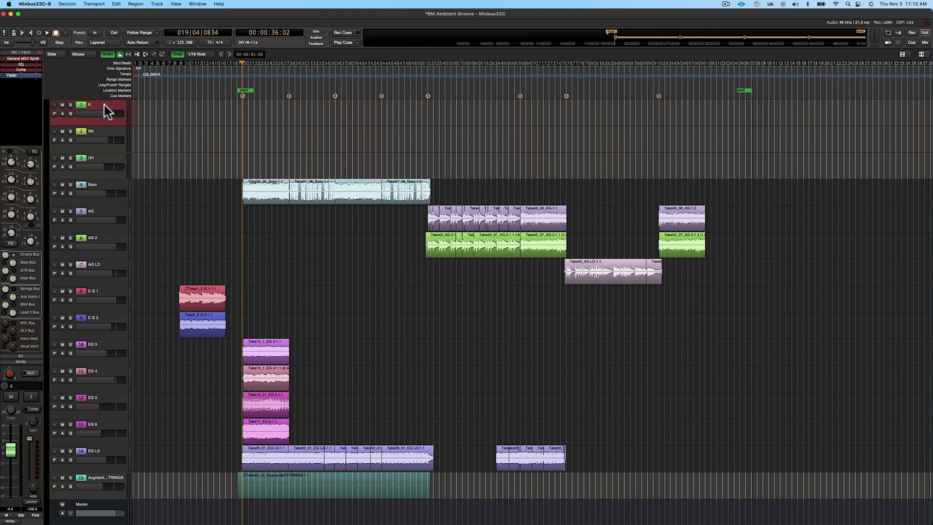
shift+click(113, 210)
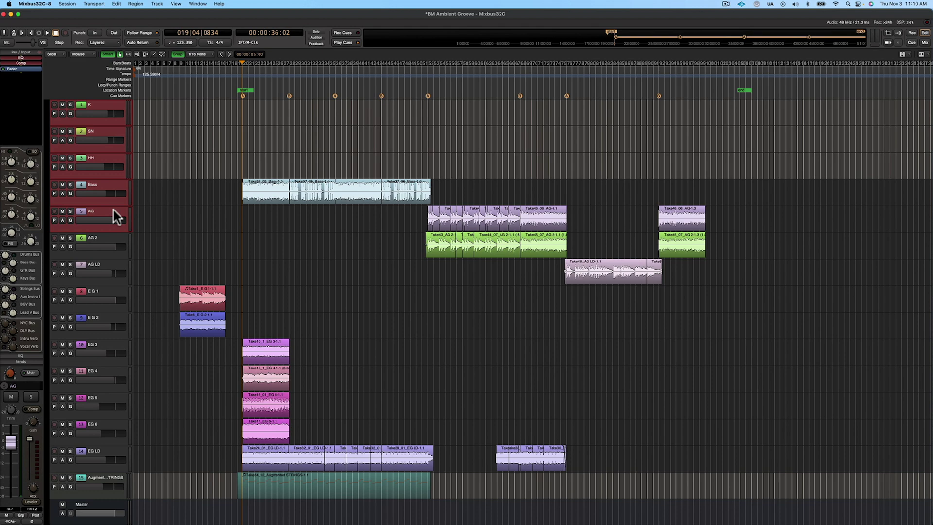
key(f)
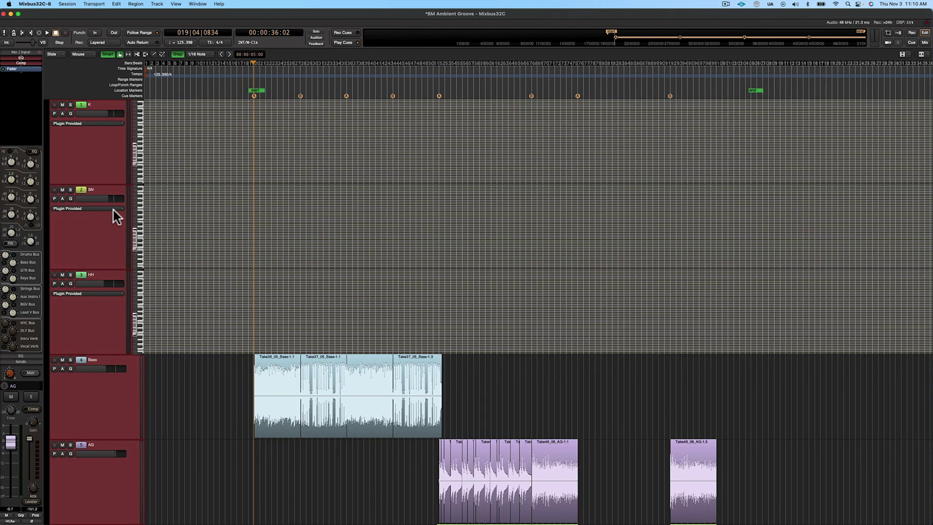
Select the K track and examine the available zoom commands with their shortcuts
click(121, 112)
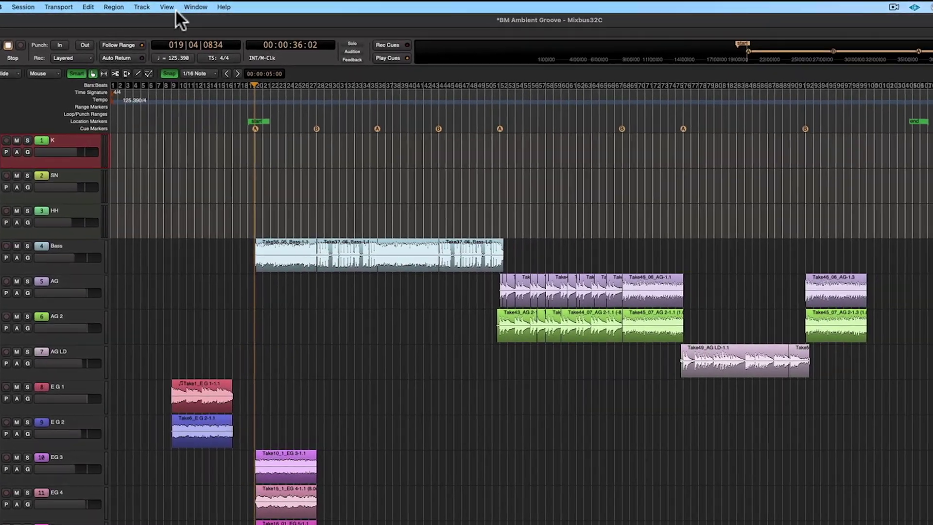
click(175, 4)
mouse_move(194, 128)
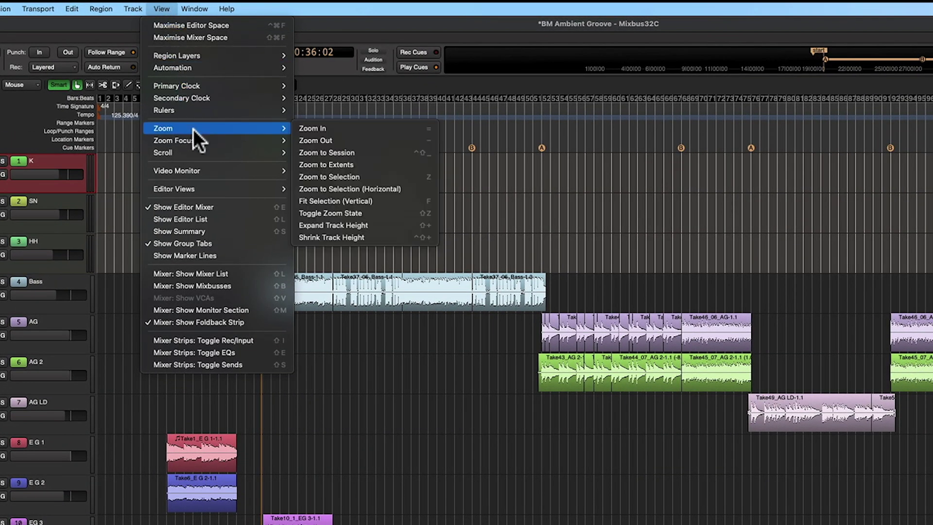
click(427, 238)
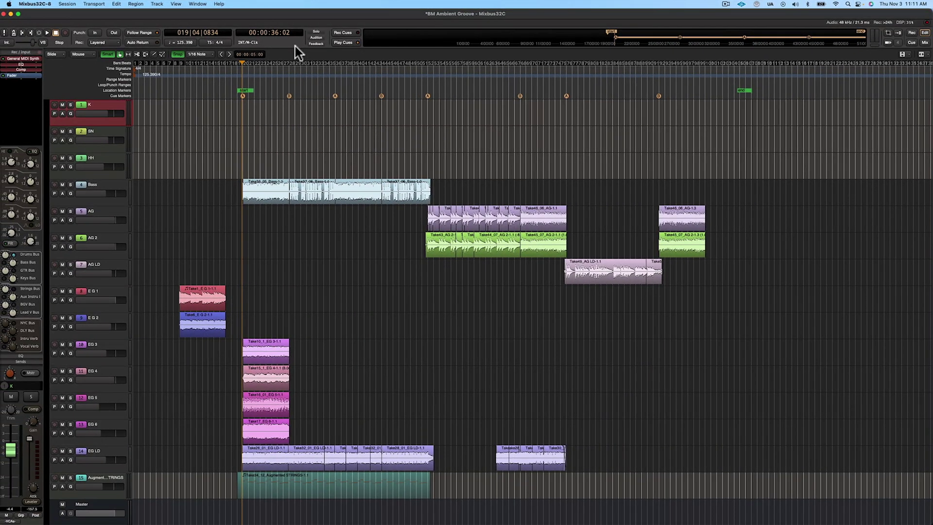
Fit the selected K track vertically in the editor, return to the view of all tracks, and clear the track selection
key(f)
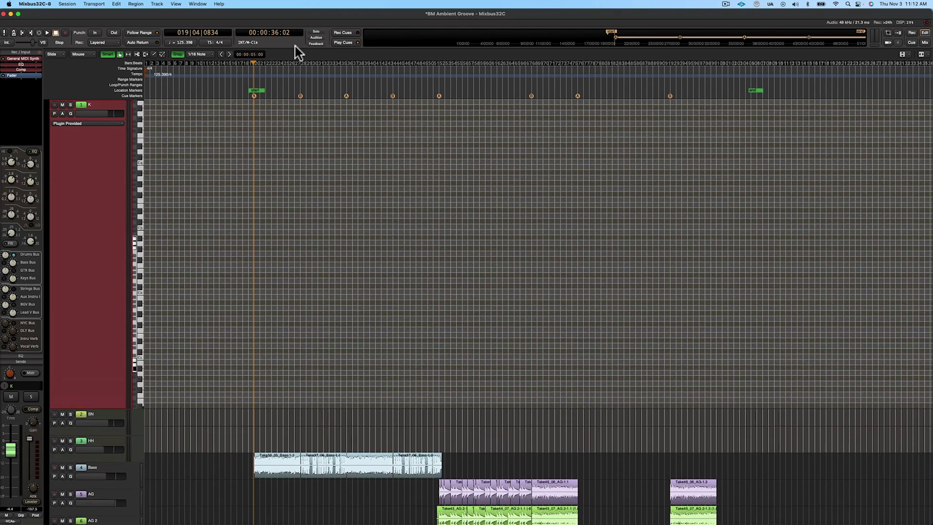
key(f)
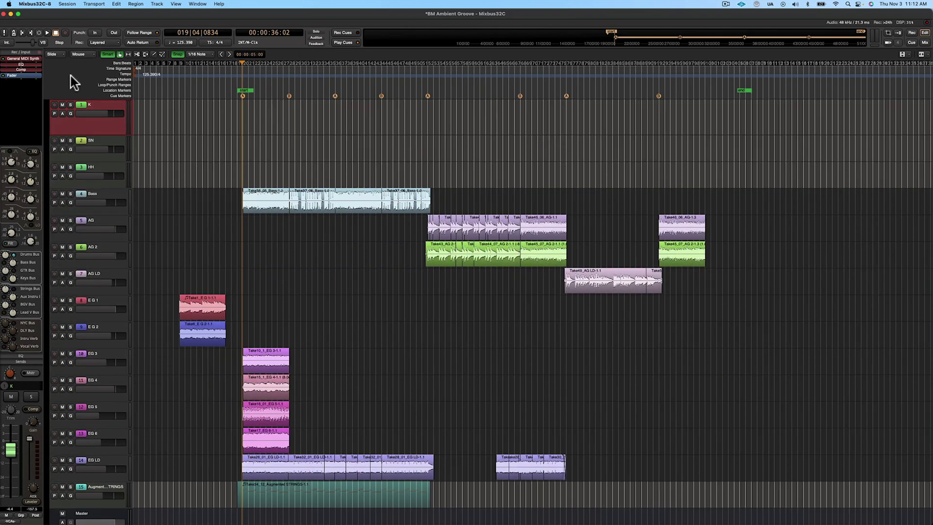
key(Escape)
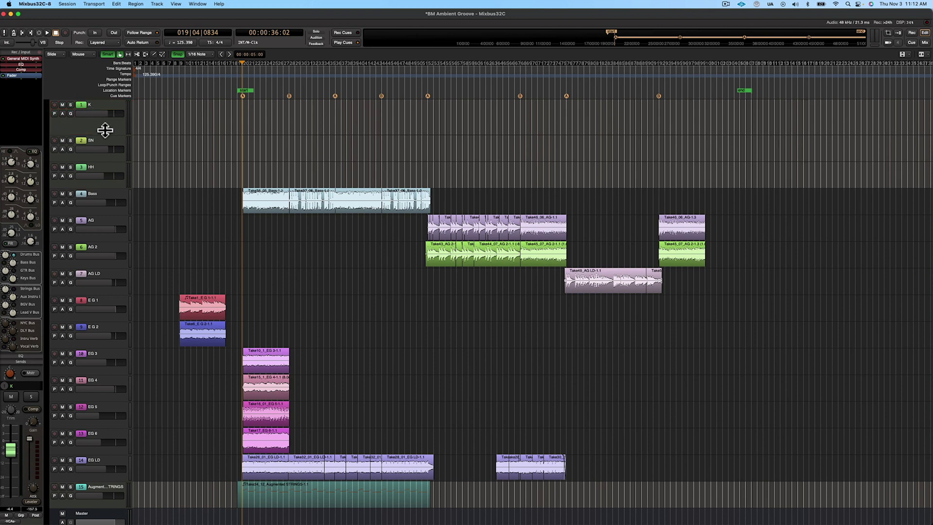
Expand the height of all tracks together until the K and SN tracks fill most of the editor
key(super+Down)
key(super+Down)
key(super+Down)
key(super+Down)
key(super+Down)
key(super+Down)
key(super+Down)
key(super+Down)
key(super+Down)
key(super+Down)
key(super+Down)
key(super+Down)
key(super+Down)
key(super+Down)
key(super+Down)
key(super+Down)
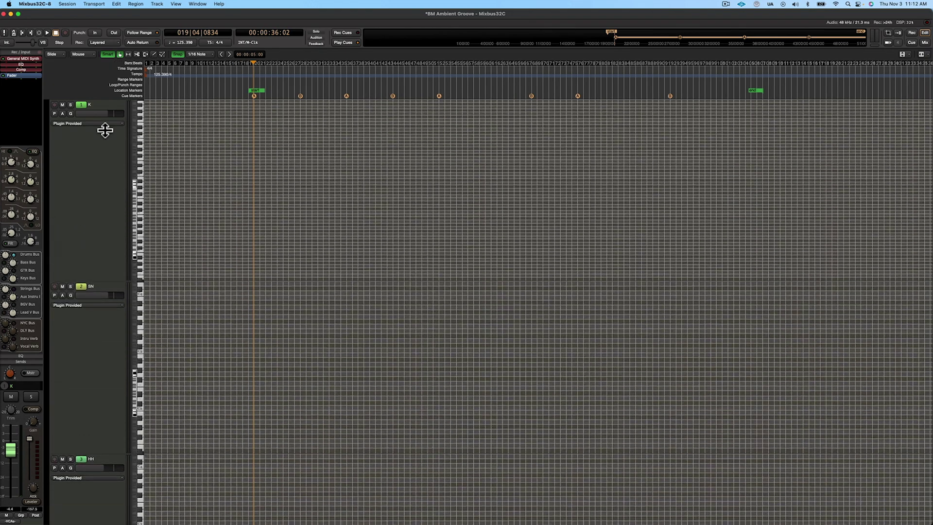
key(super+Down)
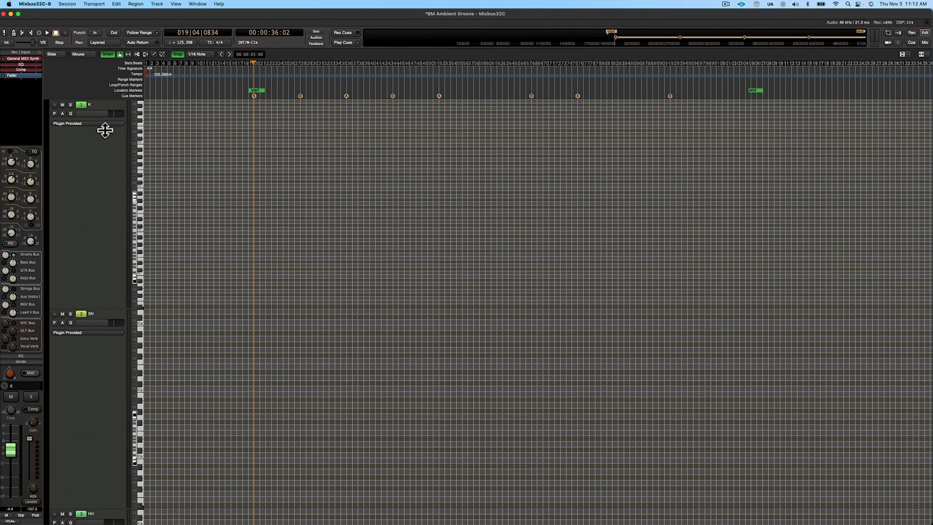
Shrink all tracks together to their smallest height
key(super+Up)
key(super+Up)
key(super+Up)
key(super+Up)
key(super+Up)
key(super+Up)
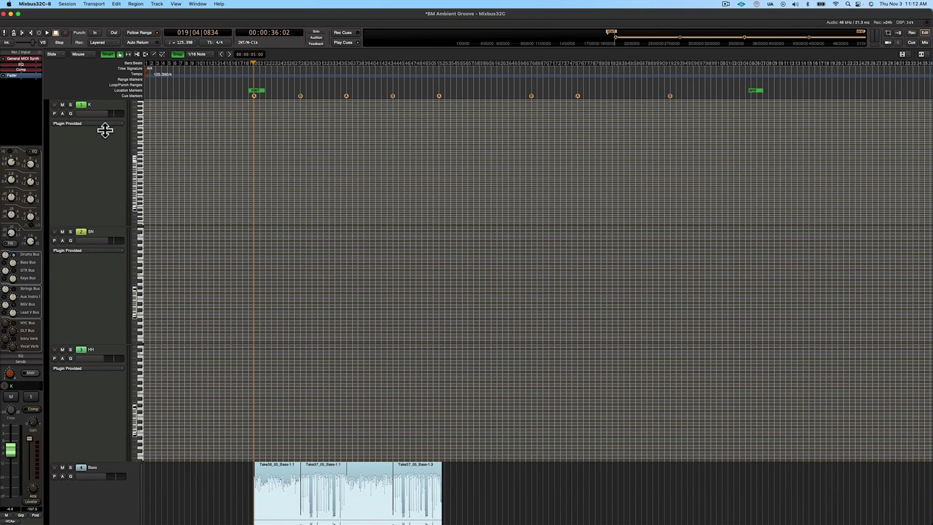
key(super+Up)
key(super+Up)
key(super+Up)
key(super+Up)
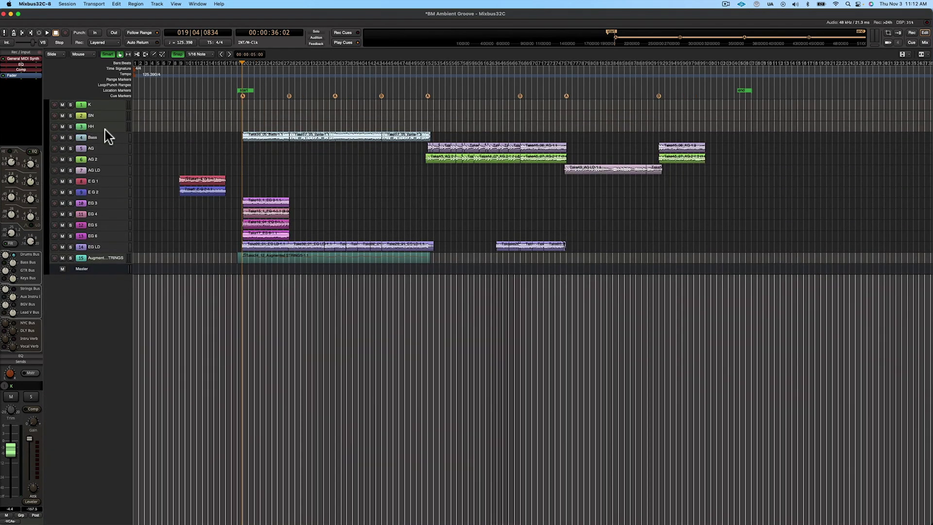
Repeatedly expand all tracks and shrink them back to the smallest height
key(super+Down)
key(super+Down)
key(super+Down)
key(super+Down)
key(super+Down)
key(super+Down)
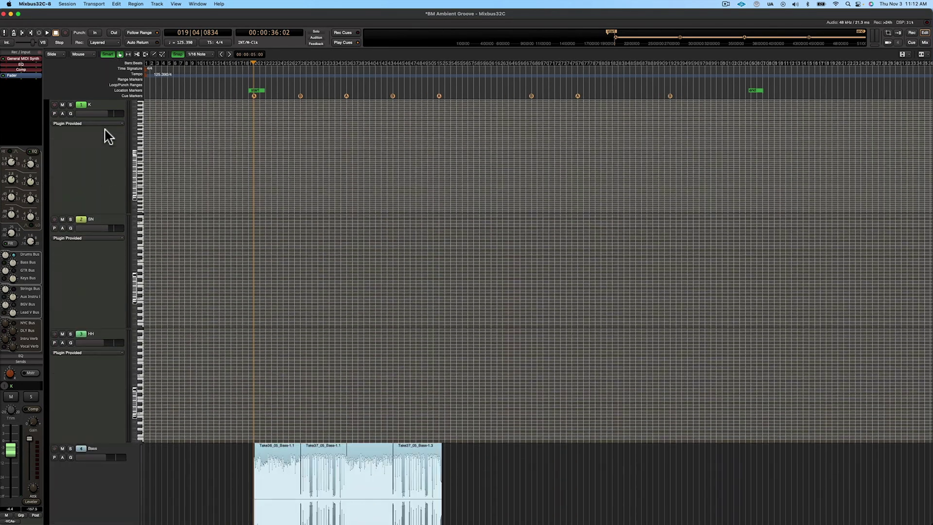
key(super+Up)
key(super+Up)
key(super+Up)
key(super+Up)
key(super+Up)
key(super+Up)
key(super+Down)
key(super+Down)
key(super+Down)
key(super+Down)
key(super+Down)
key(super+Up)
key(super+Up)
key(super+Up)
key(super+Up)
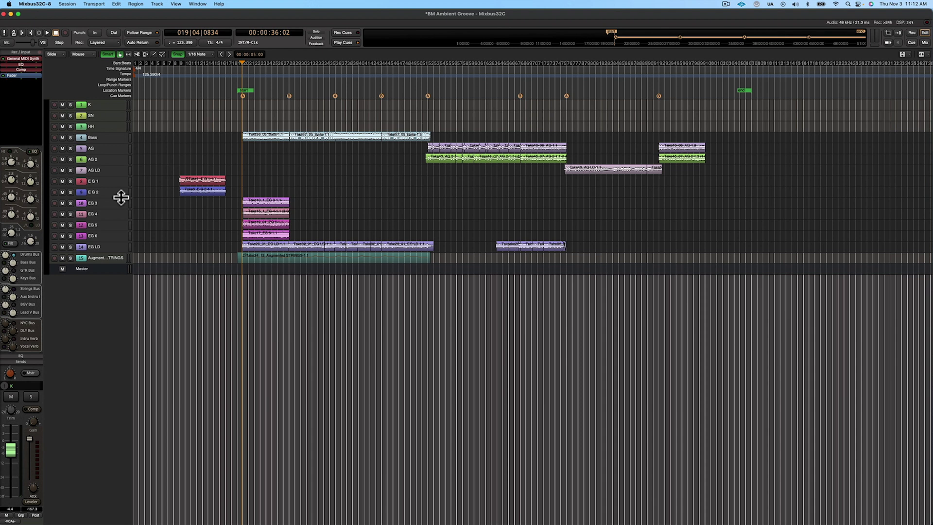
Fit all tracks vertically in the editor and zoom horizontally to the session from its start to end markers
key(super+t)
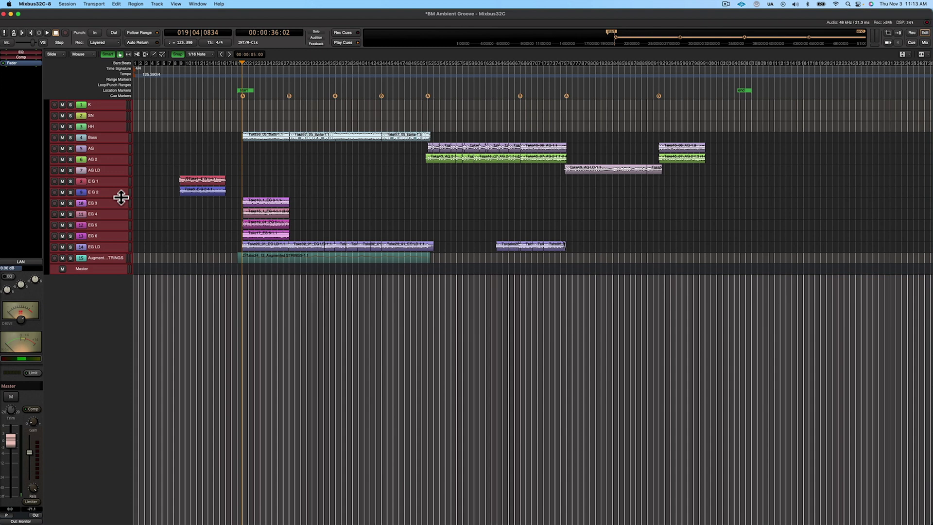
key(f)
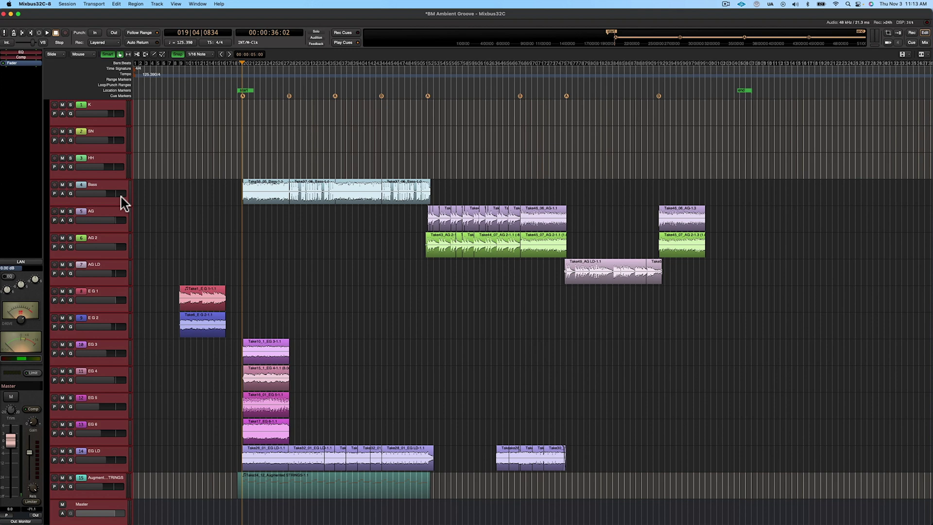
key(Escape)
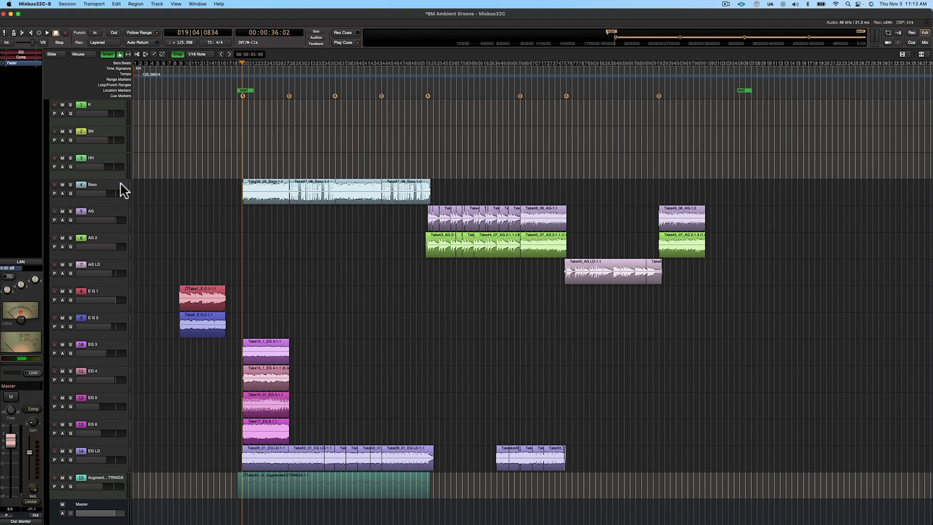
key(underscore)
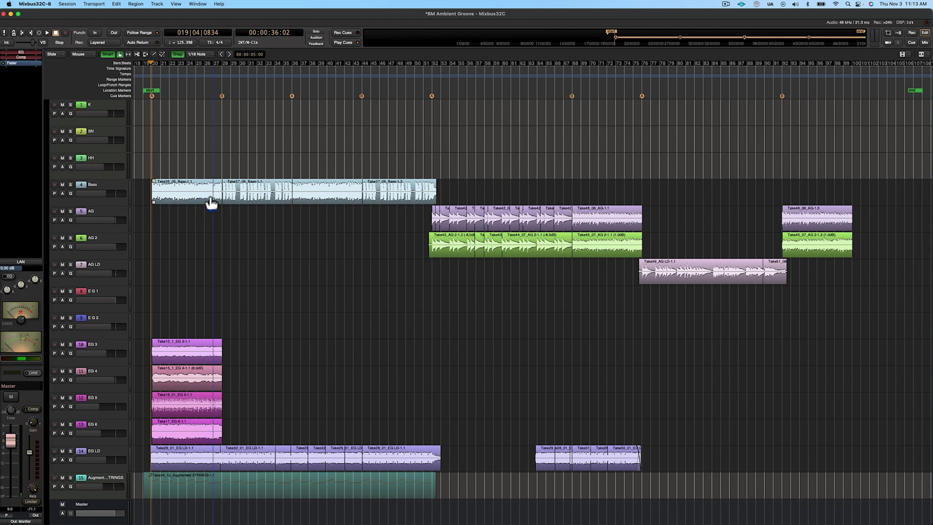
Zoom to the Augmented STRINGS region to view its MIDI notes, and zoom back out to all tracks
click(242, 497)
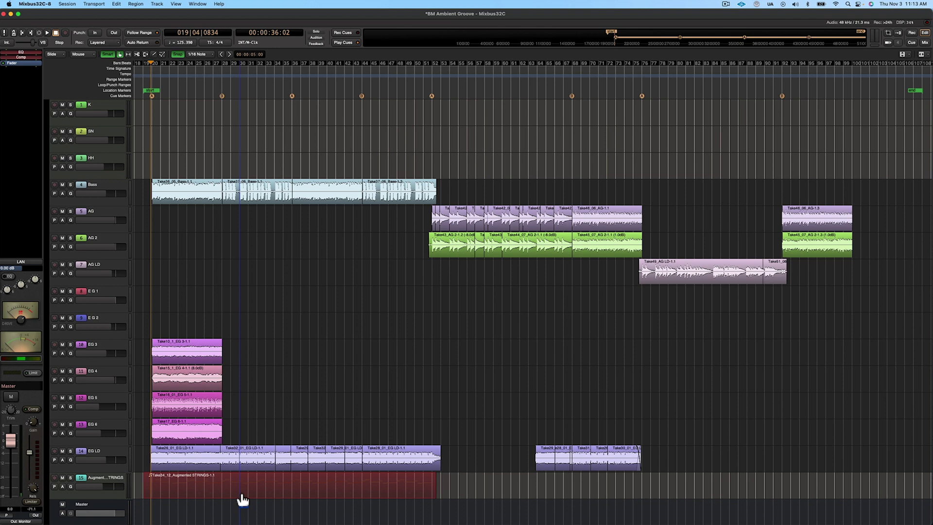
key(z)
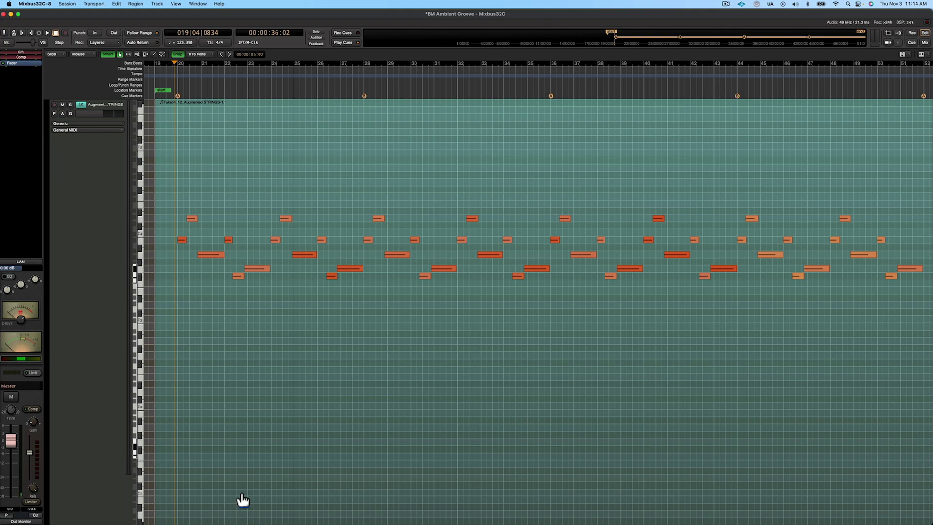
key(z)
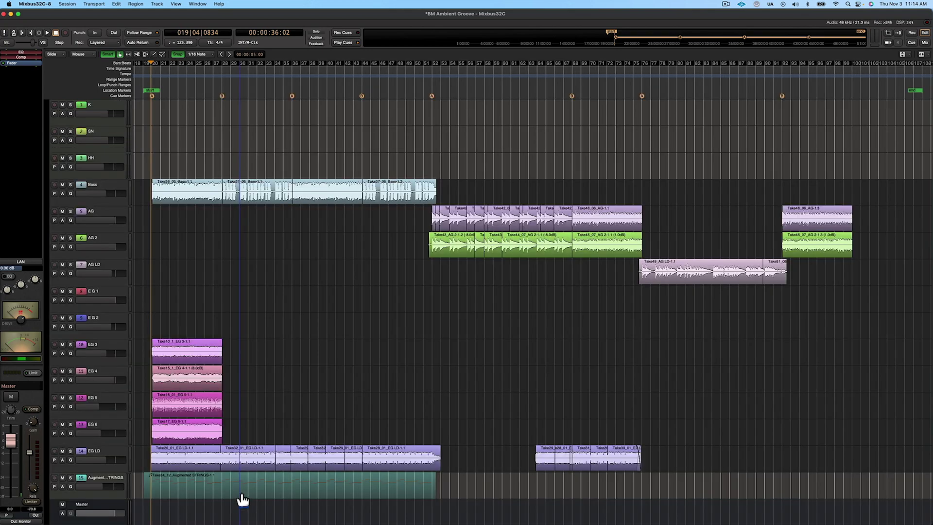
Split the Augmented STRINGS region at the cue markers at bars 28, 36 and 44
key(s)
key(s)
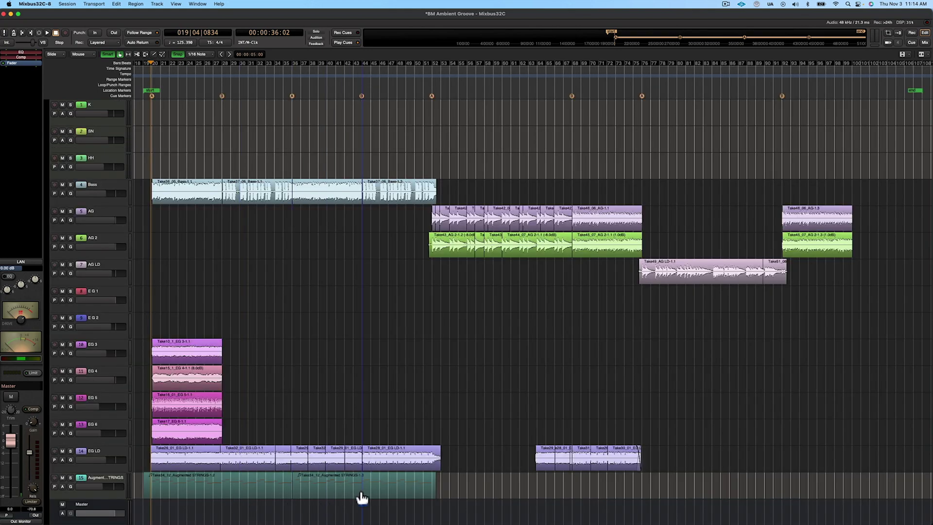
key(s)
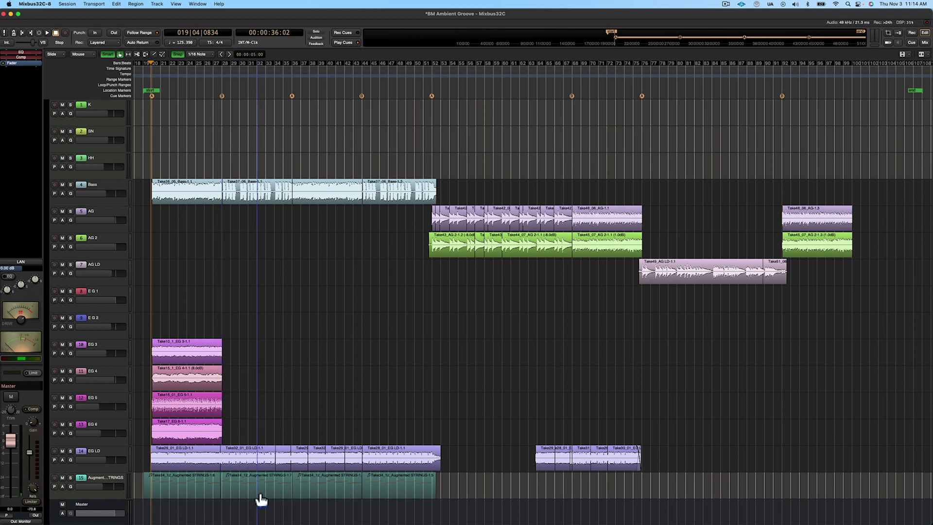
Zoom to the Augmented STRINGS region starting at bar 36 and draw four 1/4 notes above its existing notes
click(326, 495)
key(z)
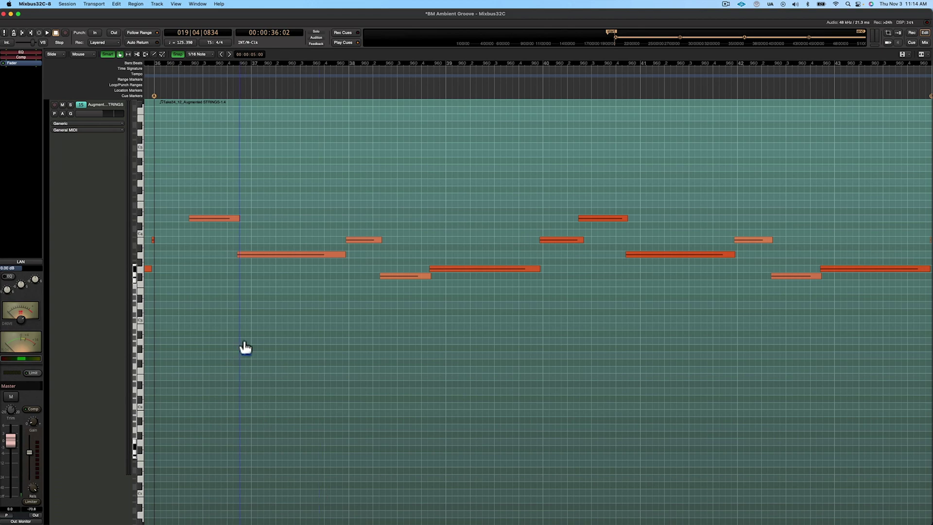
key(d)
click(341, 171)
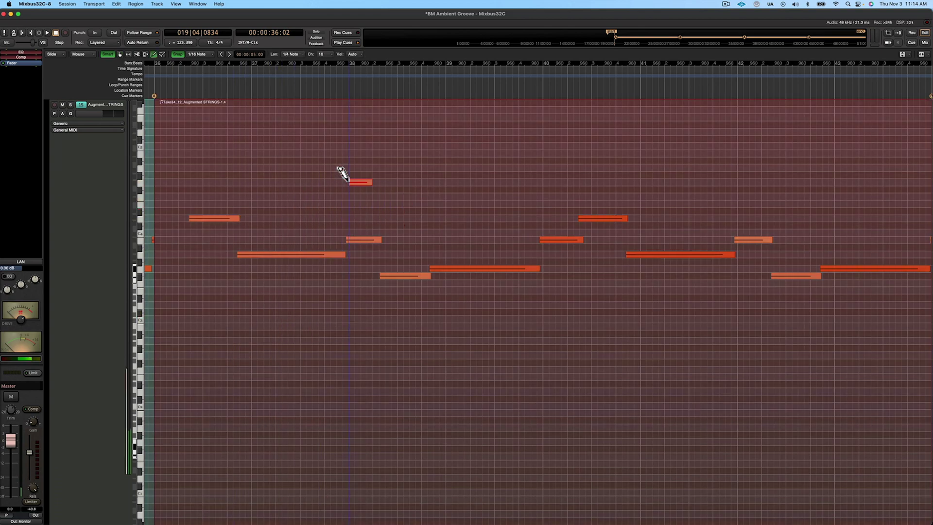
click(422, 157)
click(523, 144)
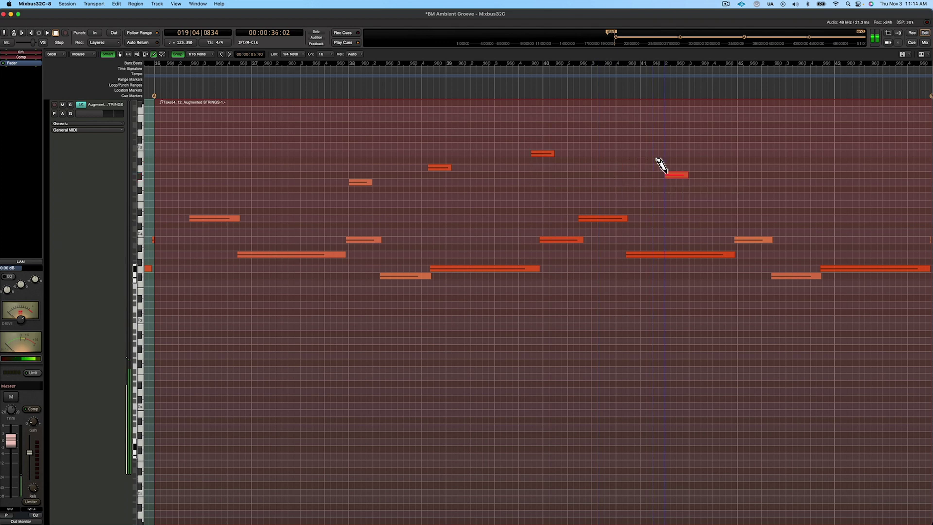
Undo the last note edits, return to the view of all tracks, and switch back to Grab mode
key(super+z)
key(super+z)
key(shift+z)
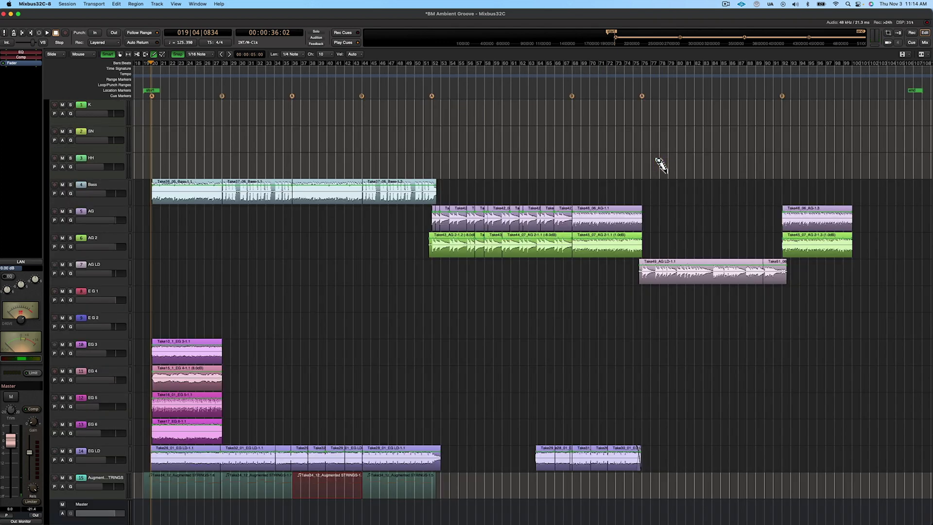
key(g)
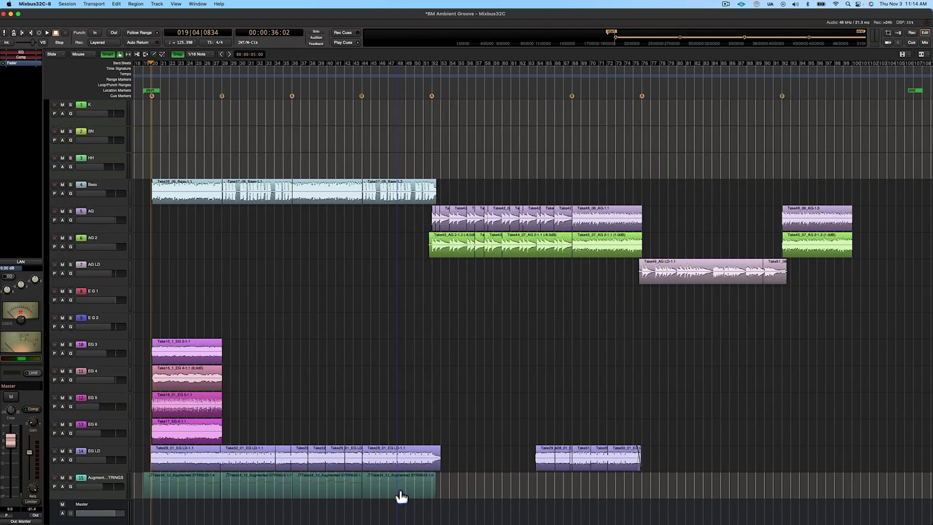
Zoom to the last Augmented STRINGS region, starting at bar 44, and zoom back out to all tracks
click(401, 496)
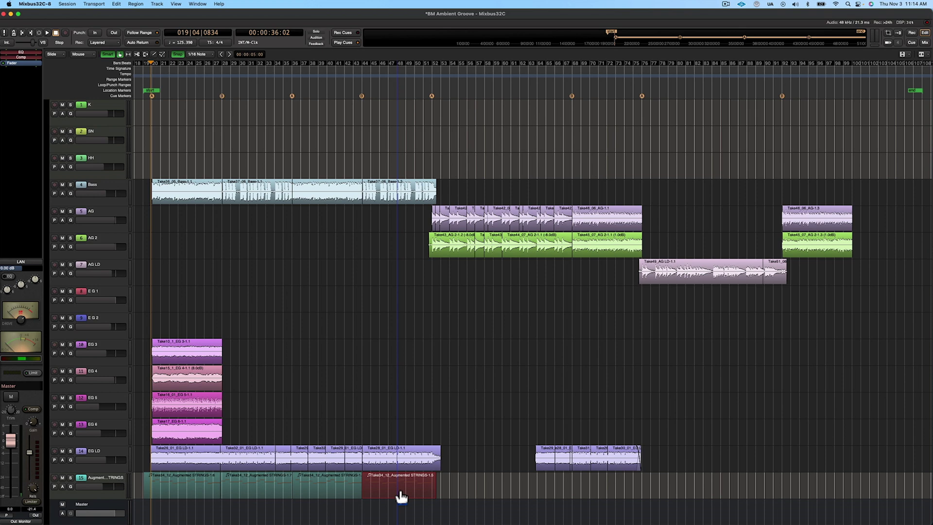
key(z)
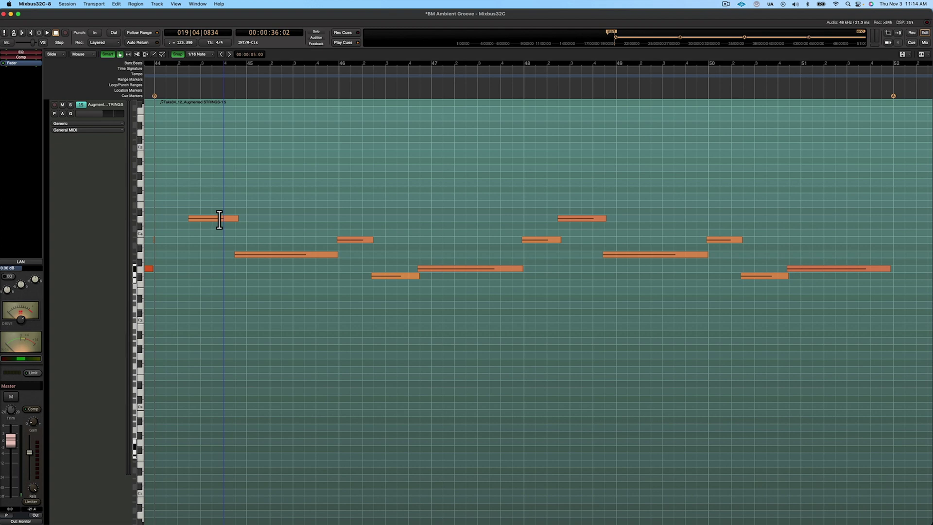
key(z)
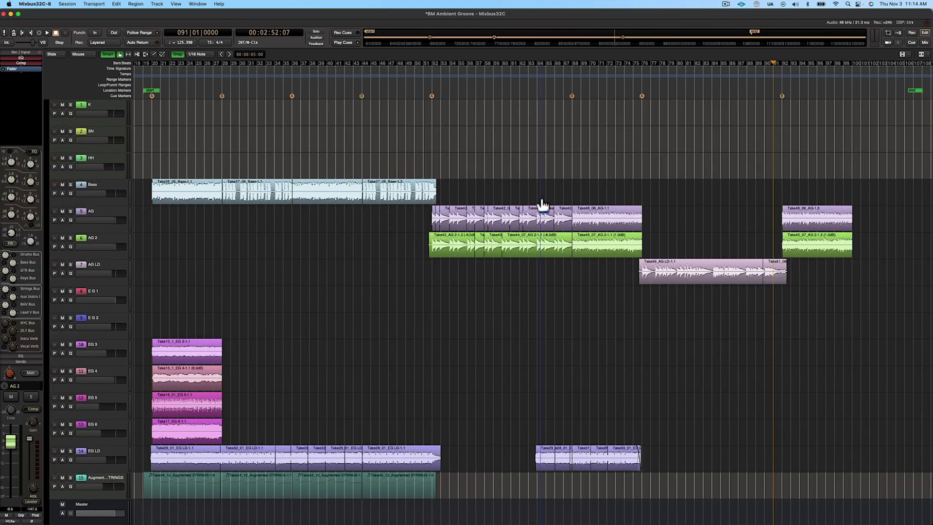
Select a range across the AG and AG 2 tracks from bar 91 to about bar 101, zoom to it, and zoom back out
drag(776, 214, 859, 252)
key(z)
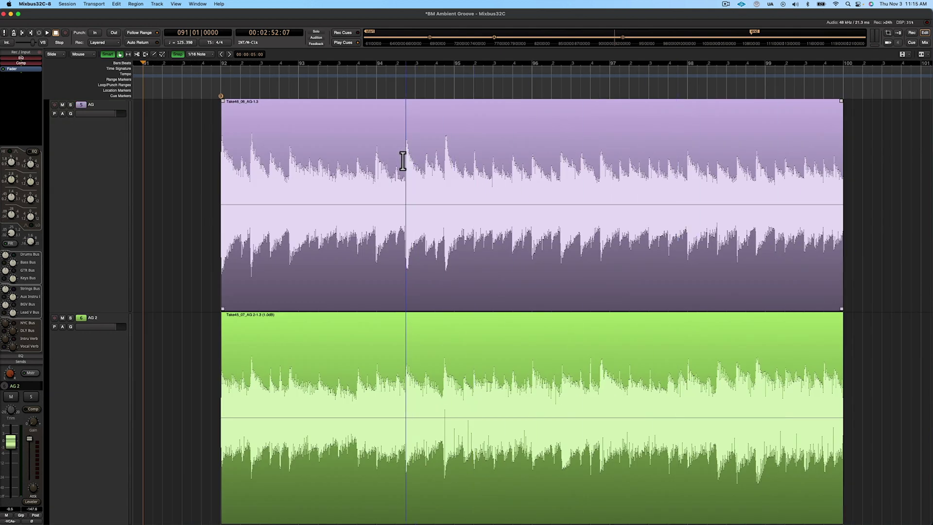
key(z)
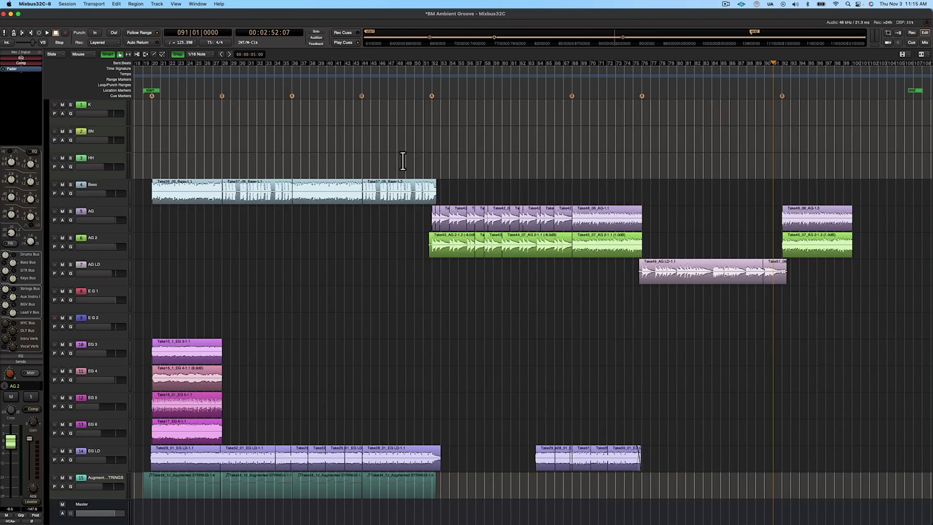